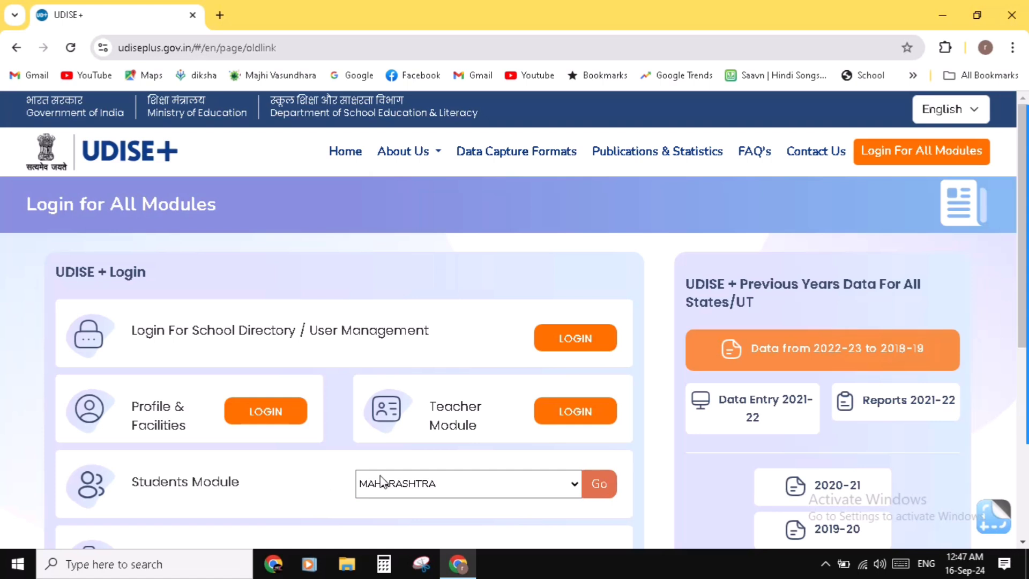
Step: Open the Students Module for Maharashtra and bring up the General Profile form of the Class II, Section A student
{"action": "left_click", "coordinate": [601, 487]}
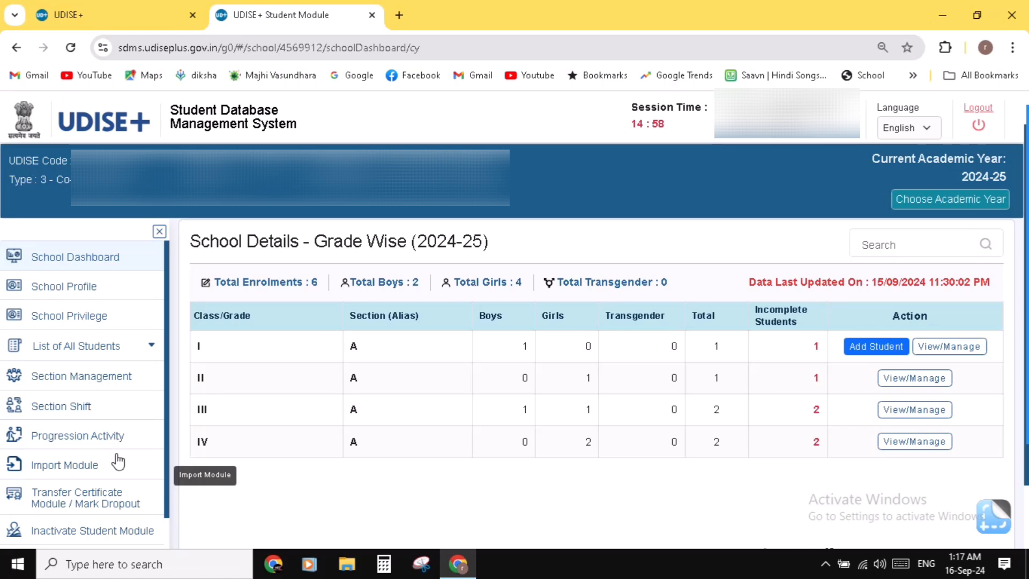
{"action": "scroll", "coordinate": [118, 461], "scroll_direction": "down", "scroll_amount": 1}
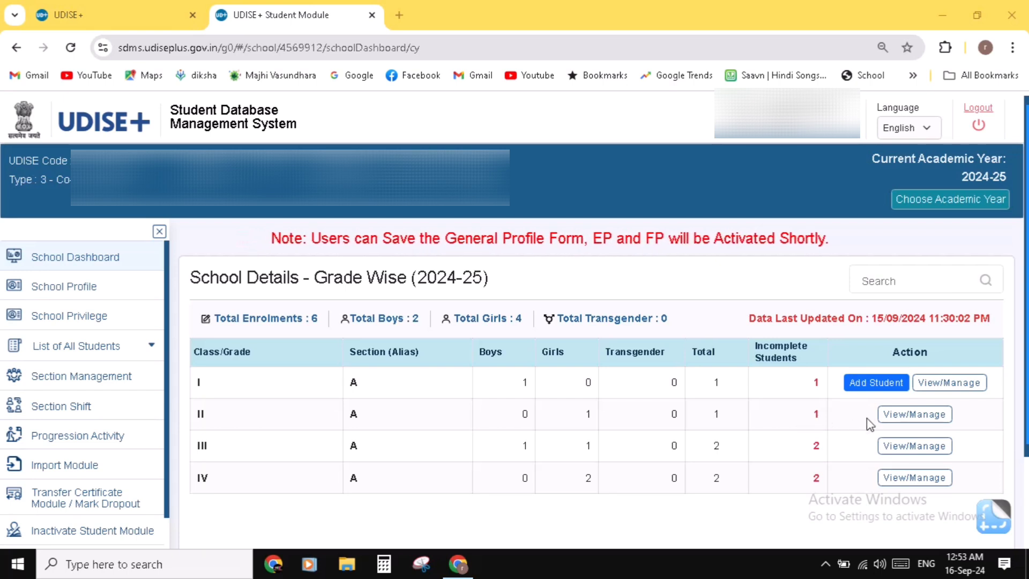
{"action": "left_click", "coordinate": [902, 420]}
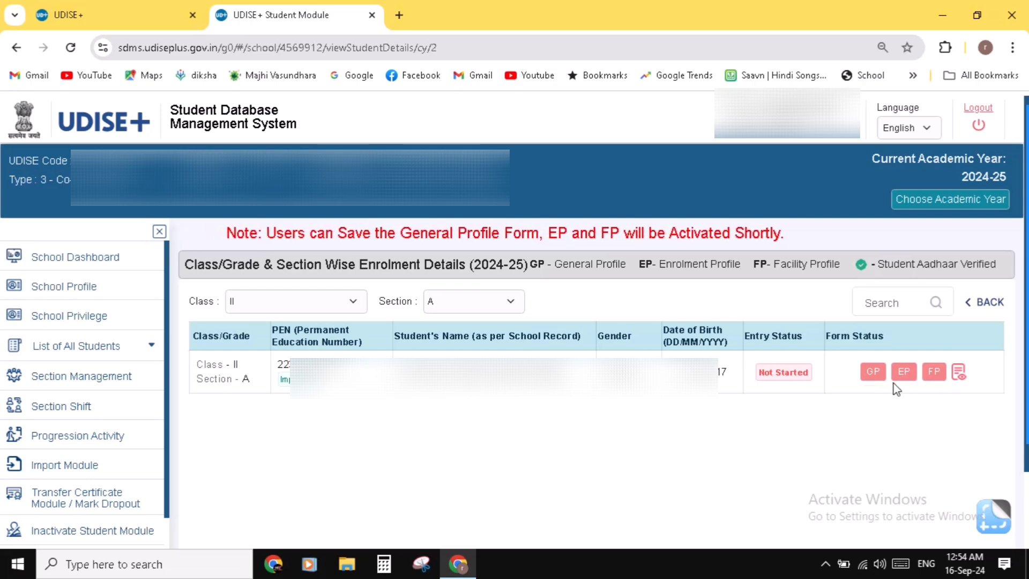
{"action": "left_click", "coordinate": [873, 372]}
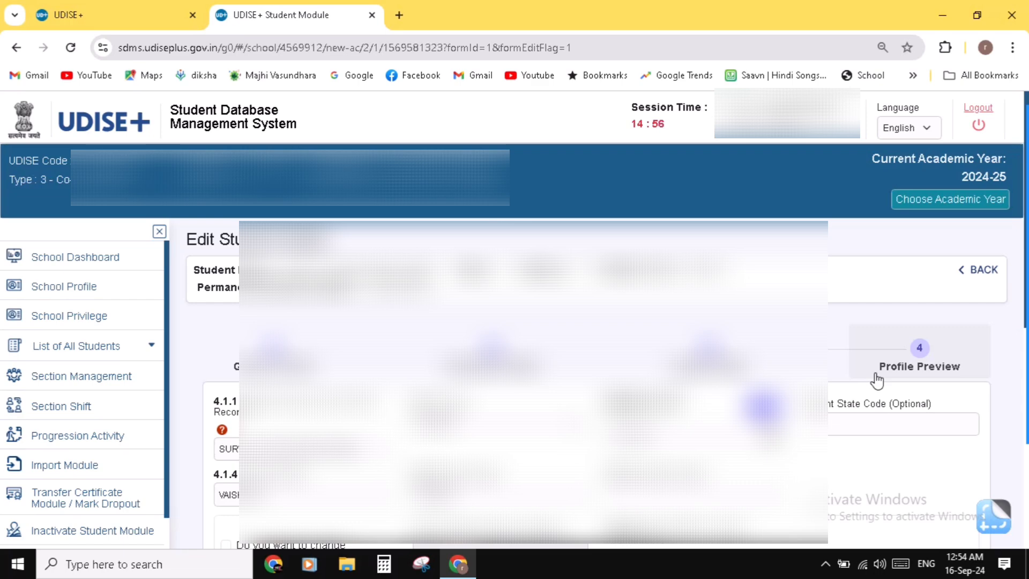
Step: Save the student's General Profile with its existing entries and close the confirmation
{"action": "scroll", "coordinate": [877, 377], "scroll_direction": "down", "scroll_amount": 5}
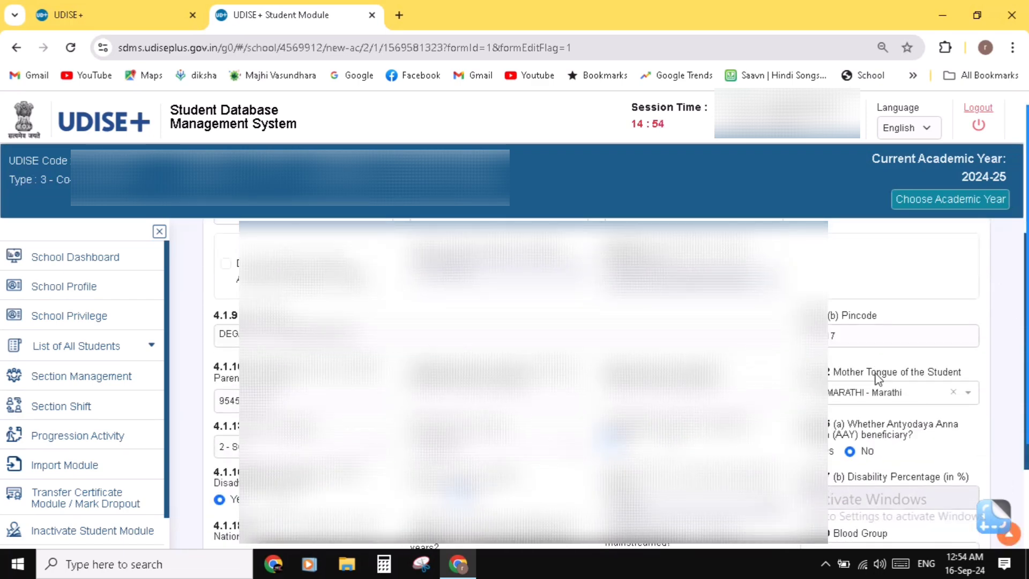
{"action": "scroll", "coordinate": [877, 378], "scroll_direction": "down", "scroll_amount": 3}
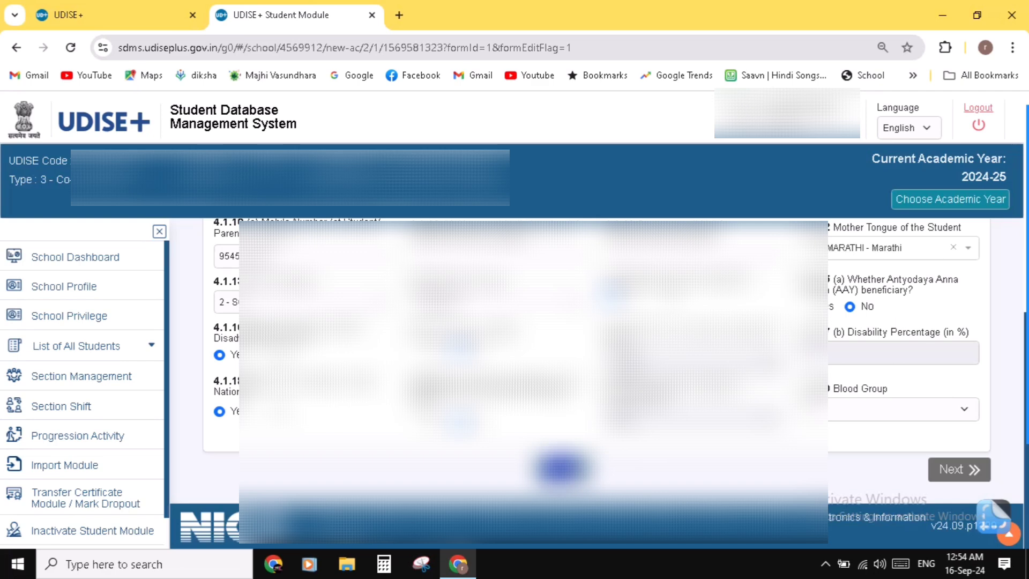
{"action": "left_click", "coordinate": [566, 472]}
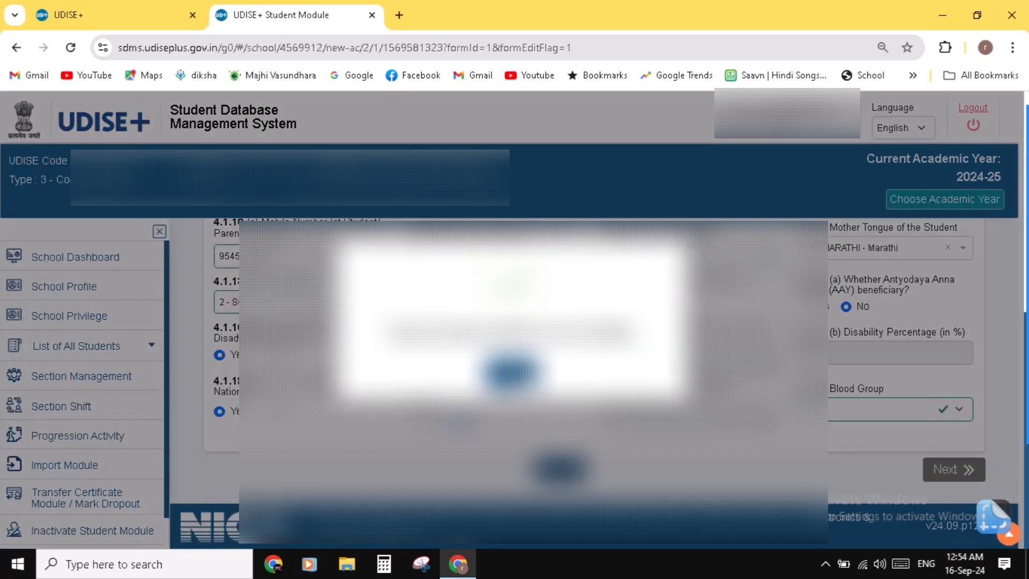
{"action": "left_click", "coordinate": [513, 373]}
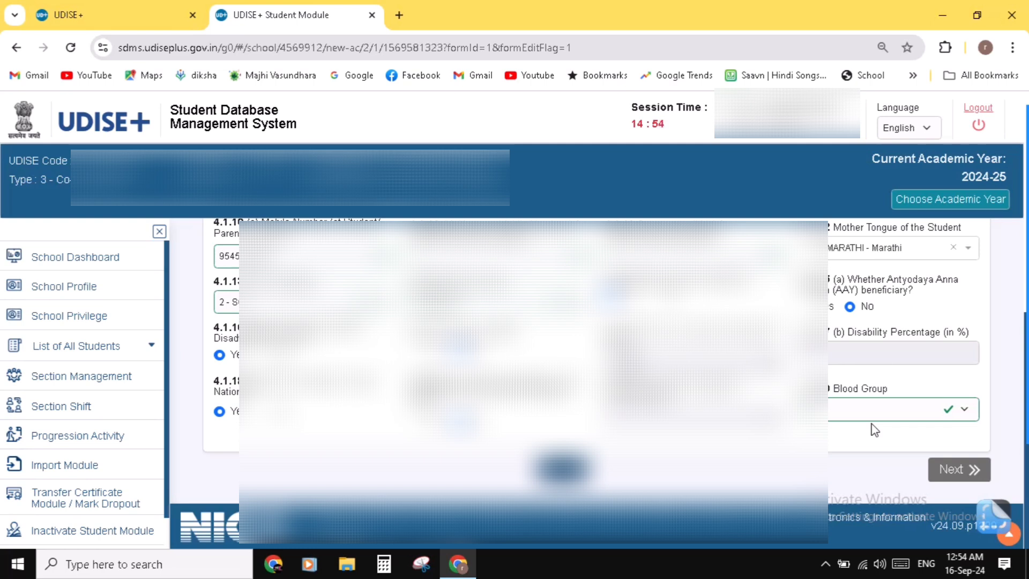
Step: Check the Blood Group options in the General Profile and continue to the Enrolment Profile
{"action": "left_click", "coordinate": [964, 410]}
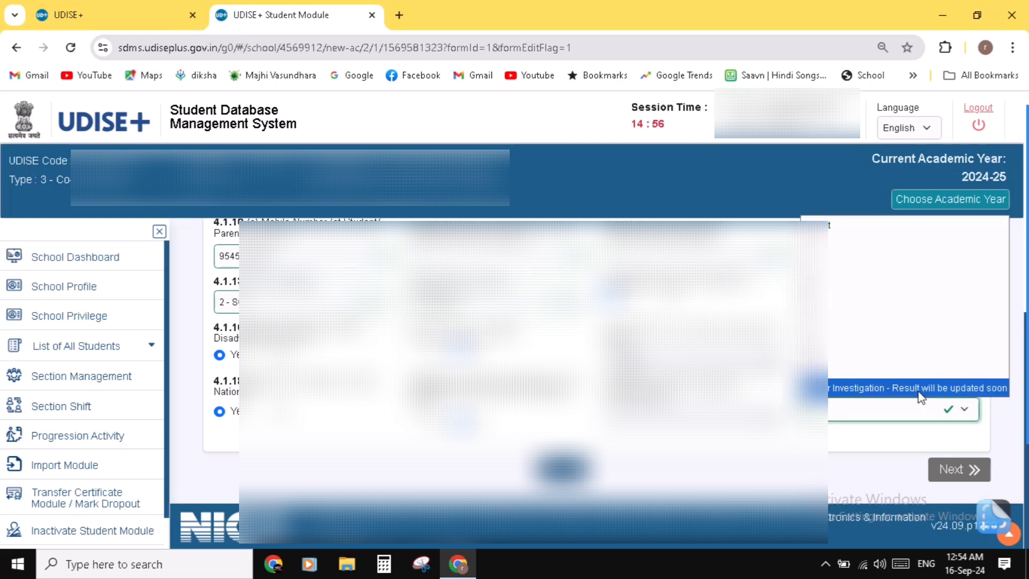
{"action": "left_click", "coordinate": [852, 452]}
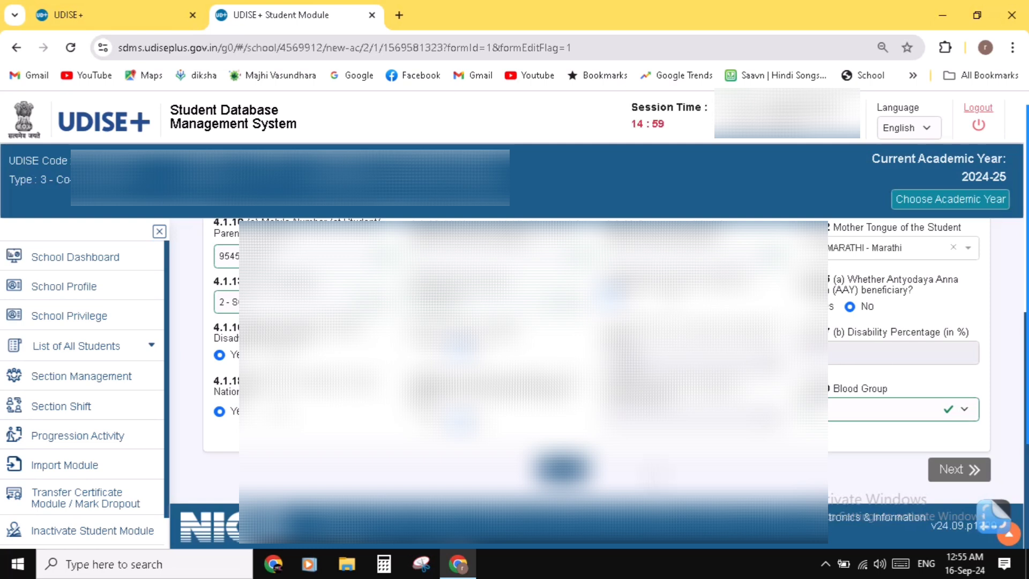
{"action": "left_click", "coordinate": [950, 473]}
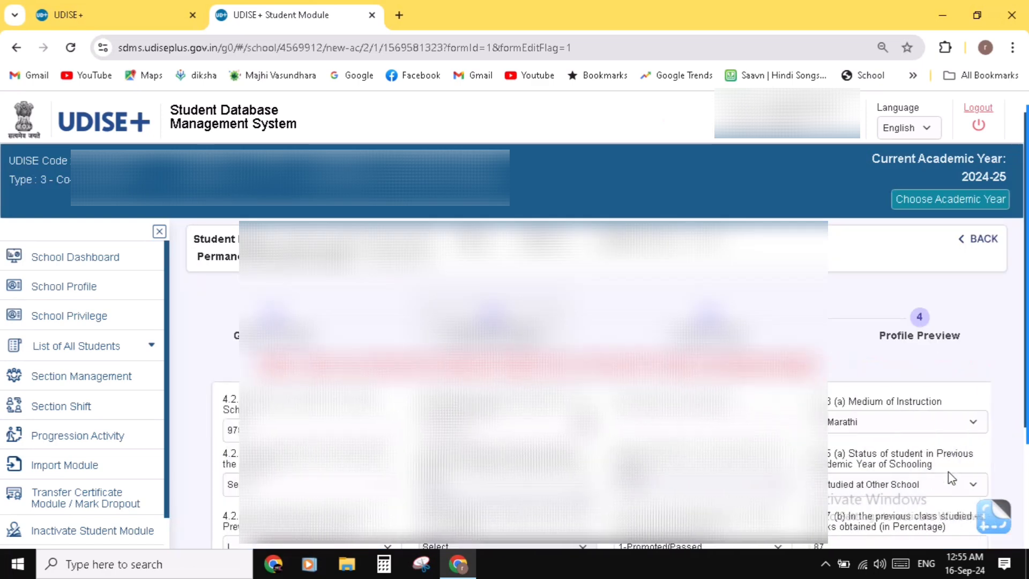
Step: Try to save the Enrolment Profile, and set Languages Group Studied by the Student to Marathi_English
{"action": "scroll", "coordinate": [658, 423], "scroll_direction": "down", "scroll_amount": 3}
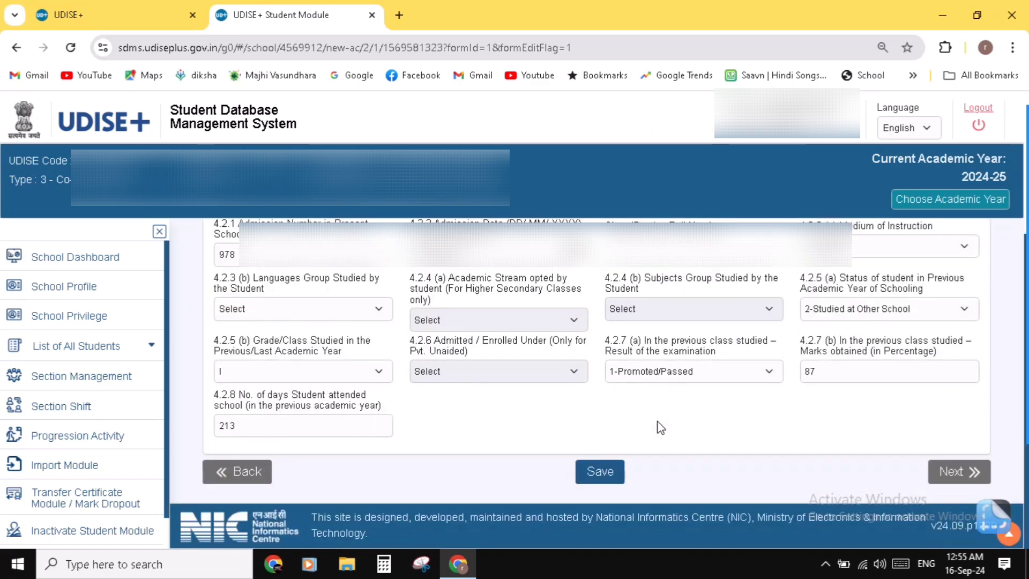
{"action": "left_click", "coordinate": [603, 472]}
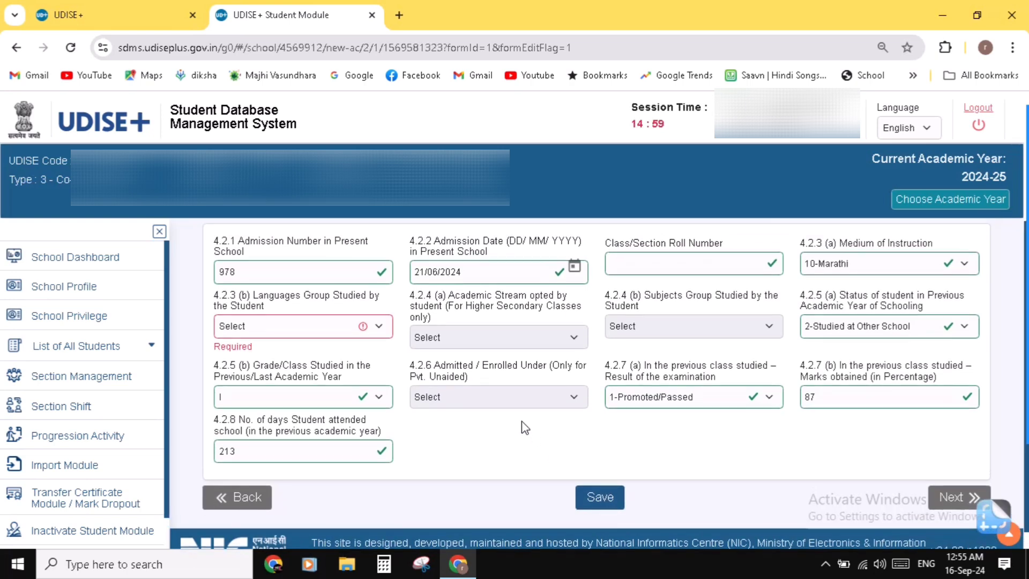
{"action": "scroll", "coordinate": [522, 424], "scroll_direction": "up", "scroll_amount": 1}
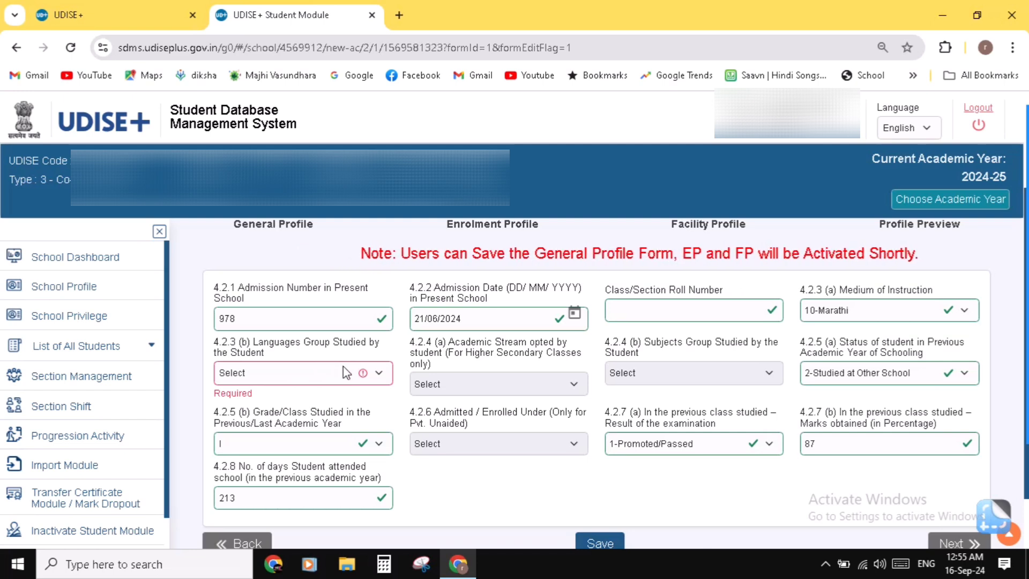
{"action": "left_click", "coordinate": [381, 373]}
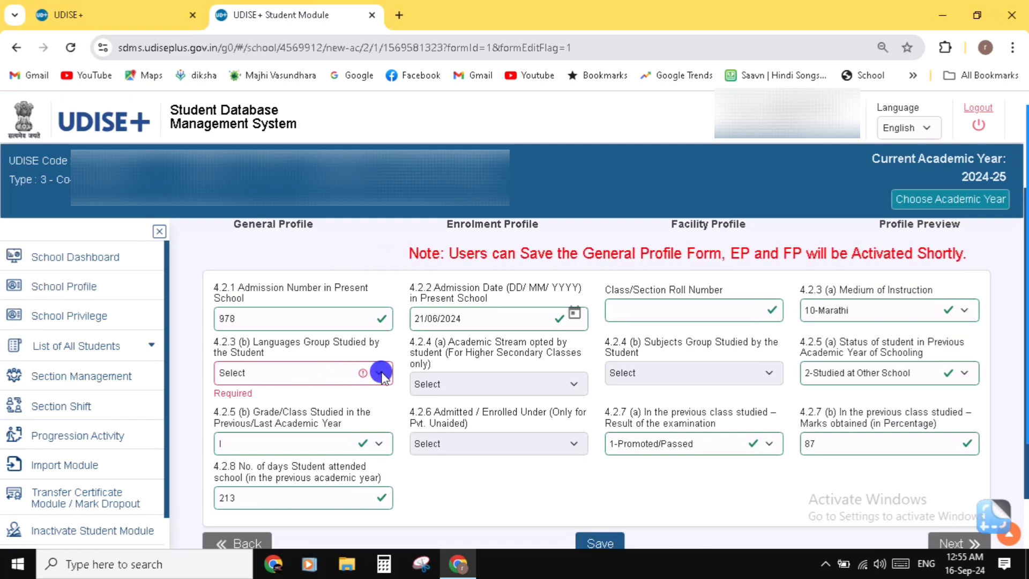
{"action": "left_click", "coordinate": [288, 412]}
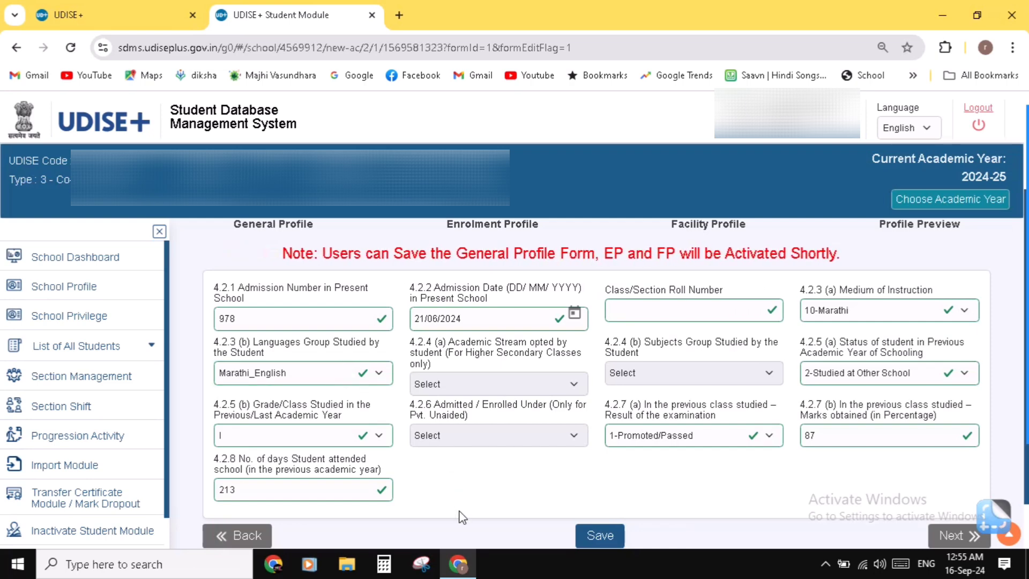
Step: Save the enrolment data and continue to the Facility Profile
{"action": "scroll", "coordinate": [459, 512], "scroll_direction": "down", "scroll_amount": 2}
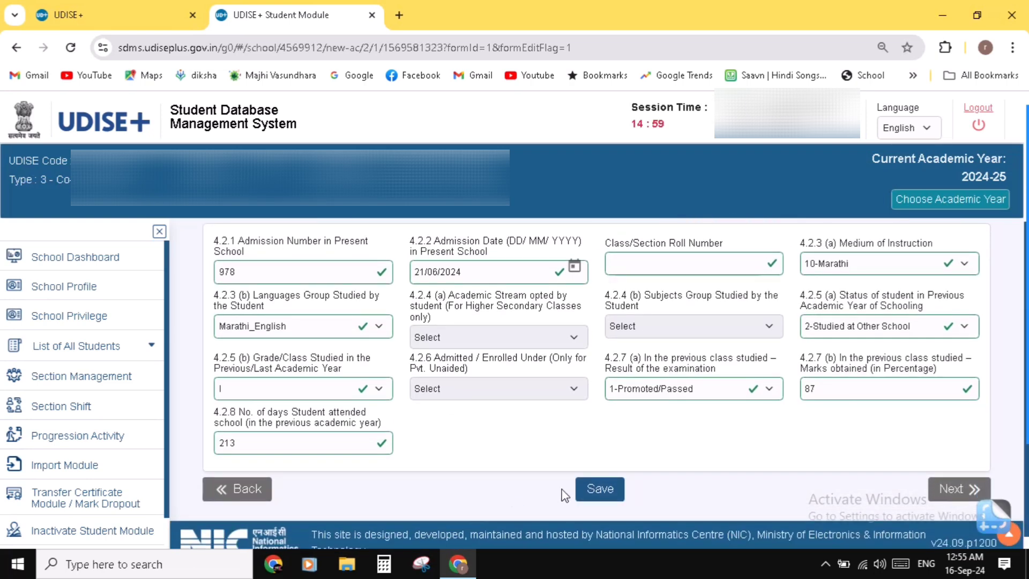
{"action": "left_click", "coordinate": [588, 491]}
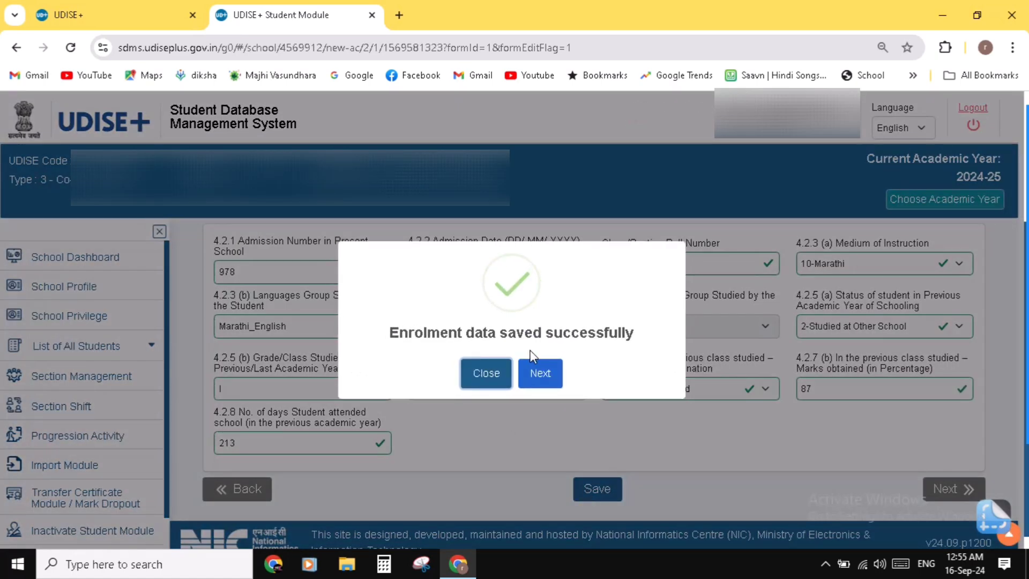
{"action": "left_click", "coordinate": [539, 375]}
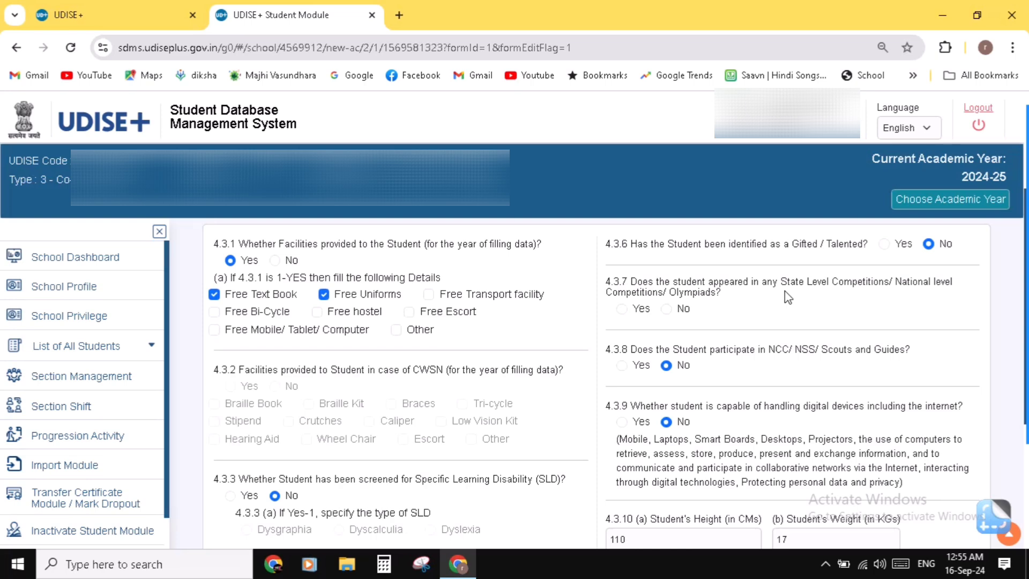
Step: Answer No to state/national competitions, set the residence distance to 1 - Less than 1 km and the guardian's education to 4 - Higher Secondary or Equivalent
{"action": "left_click", "coordinate": [666, 309]}
{"action": "scroll", "coordinate": [711, 384], "scroll_direction": "down", "scroll_amount": 5}
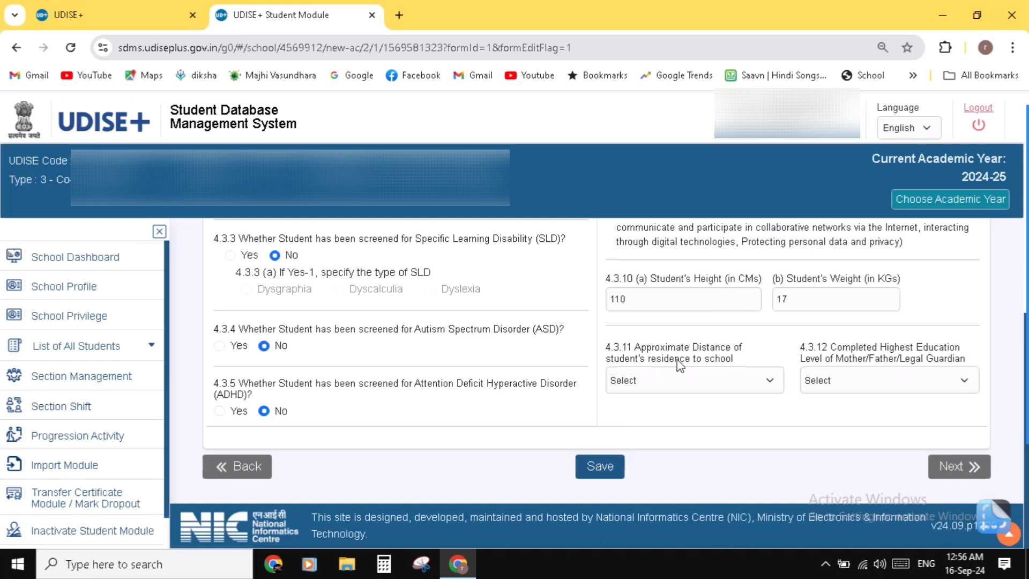
{"action": "left_click", "coordinate": [715, 379]}
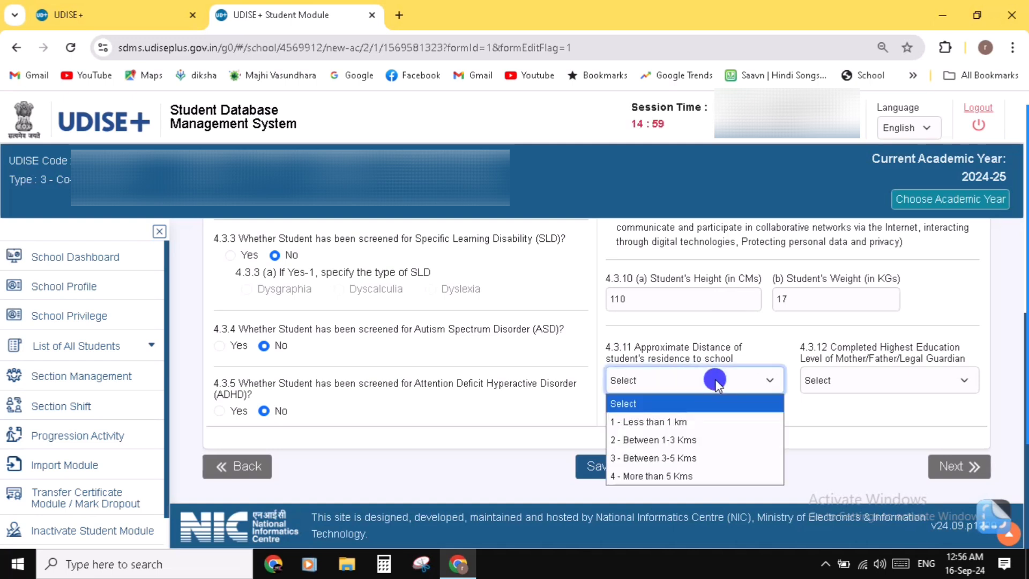
{"action": "left_click", "coordinate": [663, 423]}
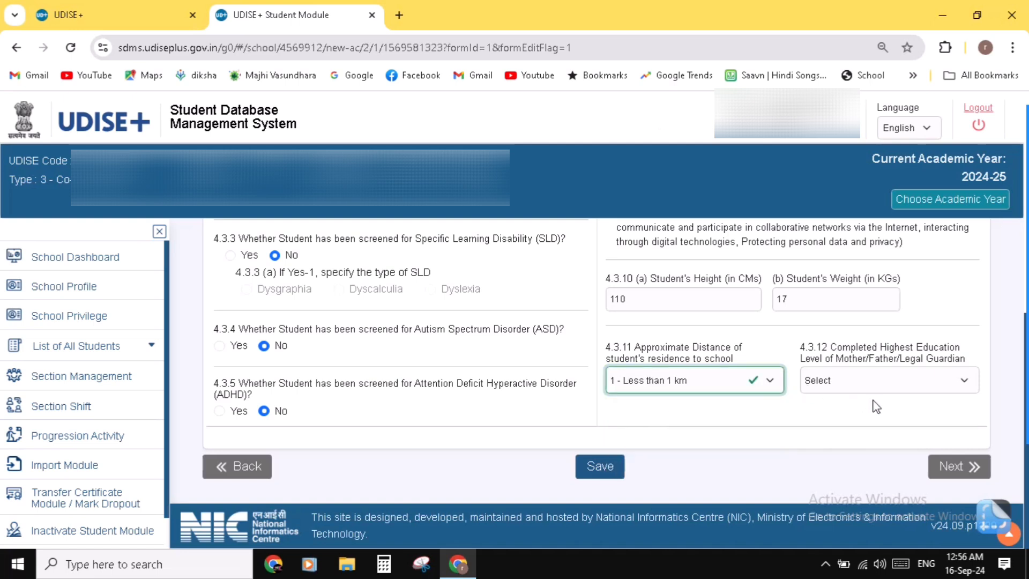
{"action": "left_click", "coordinate": [902, 382]}
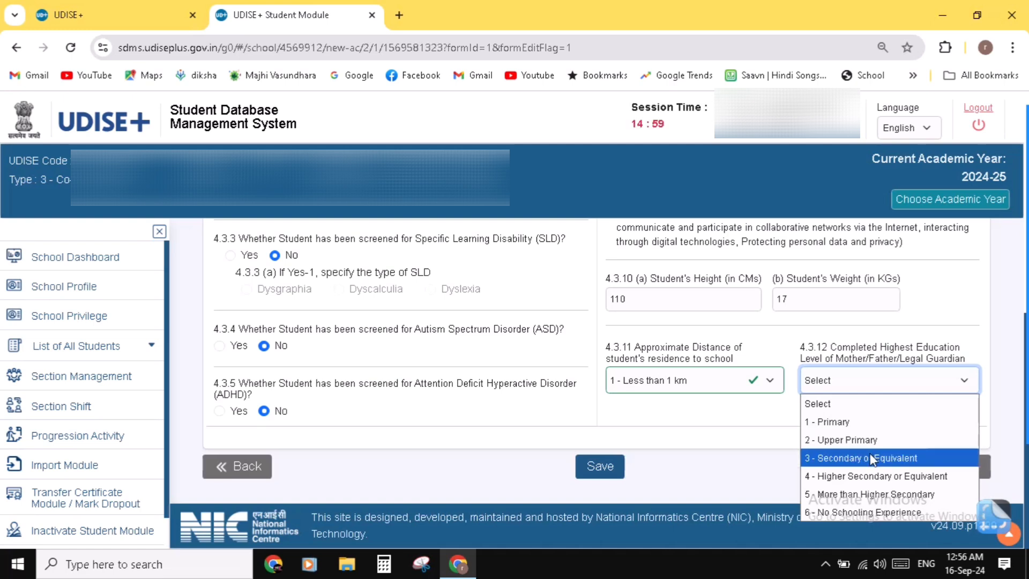
{"action": "left_click", "coordinate": [856, 476]}
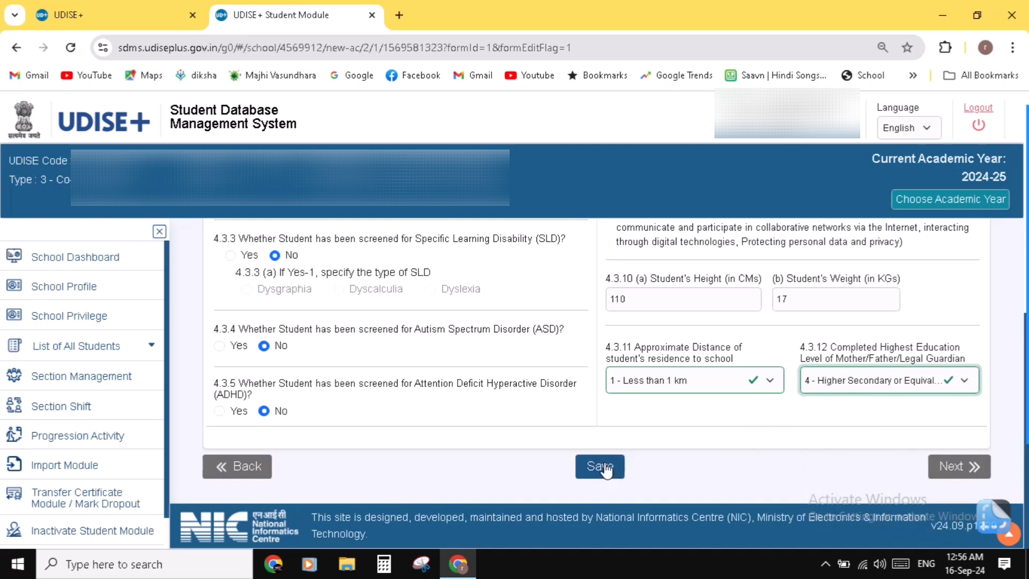
Step: Review the Facility Profile answers, save the facility data and continue to the Profile Preview
{"action": "scroll", "coordinate": [546, 381], "scroll_direction": "up", "scroll_amount": 3}
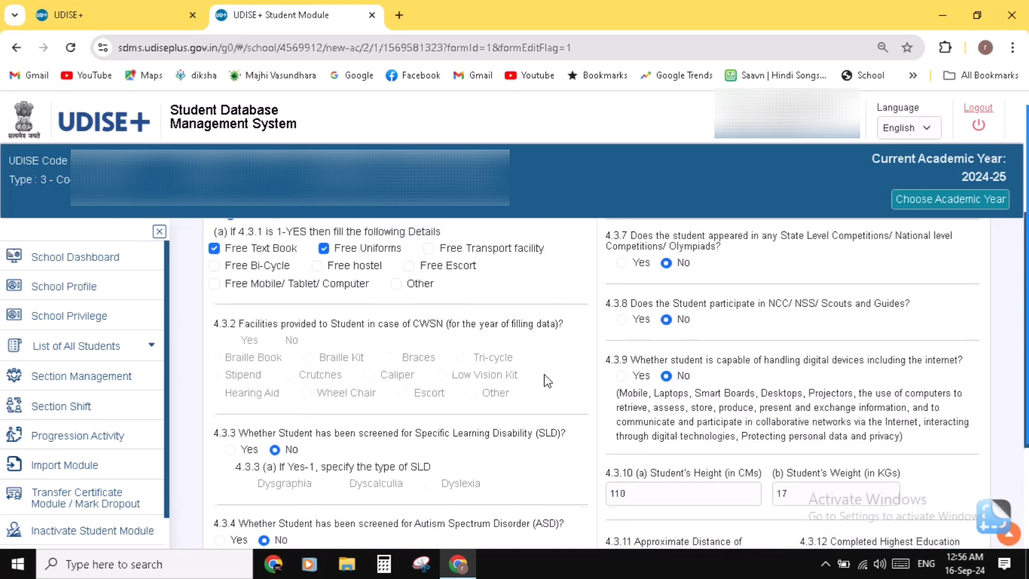
{"action": "scroll", "coordinate": [545, 380], "scroll_direction": "up", "scroll_amount": 1}
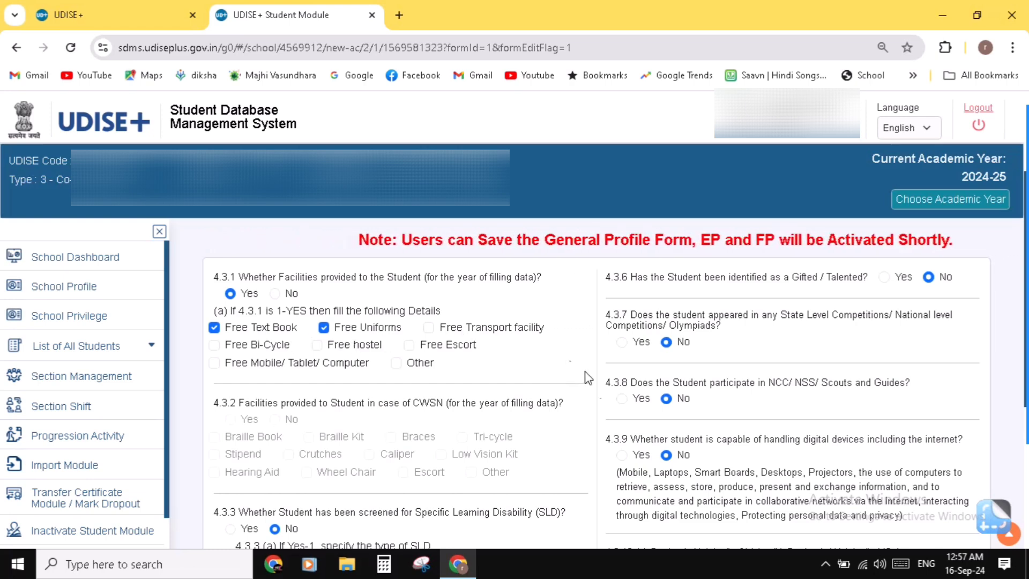
{"action": "scroll", "coordinate": [609, 394], "scroll_direction": "down", "scroll_amount": 1}
{"action": "scroll", "coordinate": [612, 400], "scroll_direction": "down", "scroll_amount": 3}
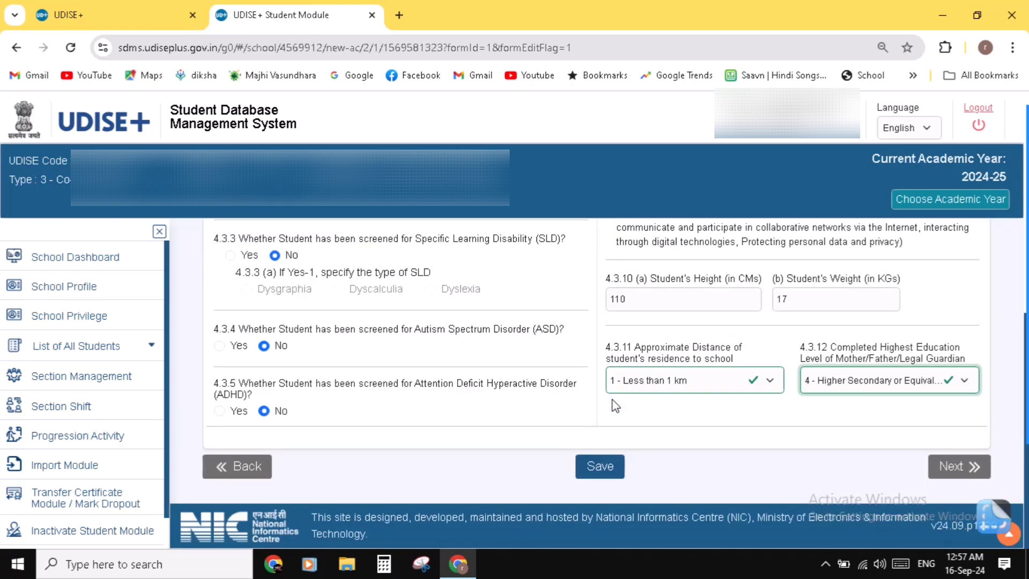
{"action": "left_click", "coordinate": [601, 469]}
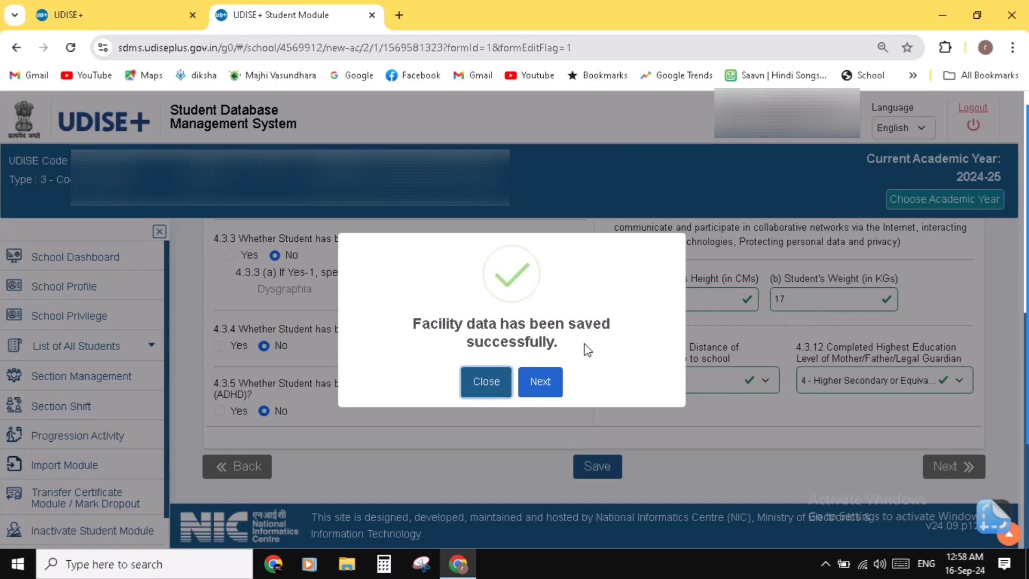
{"action": "left_click", "coordinate": [541, 383]}
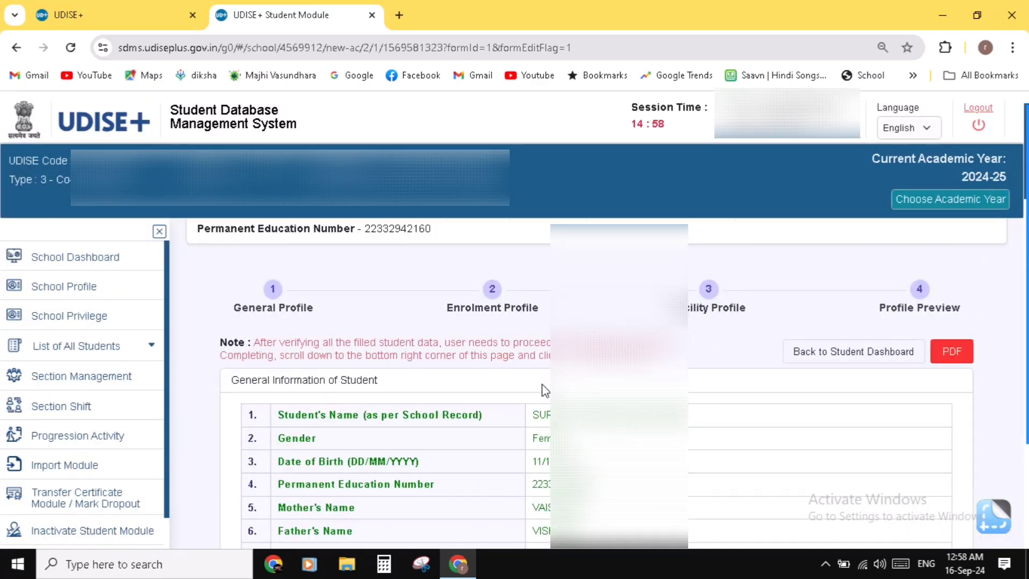
Step: Review the student's general, enrolment and facility details in the preview, and complete the data with confirmation
{"action": "scroll", "coordinate": [766, 467], "scroll_direction": "down", "scroll_amount": 5}
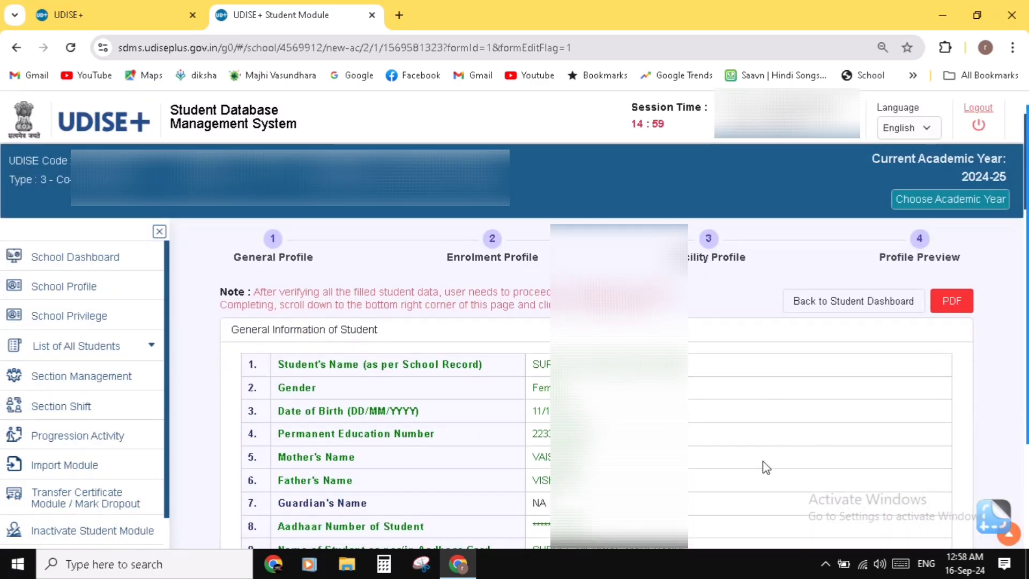
{"action": "scroll", "coordinate": [766, 467], "scroll_direction": "down", "scroll_amount": 12}
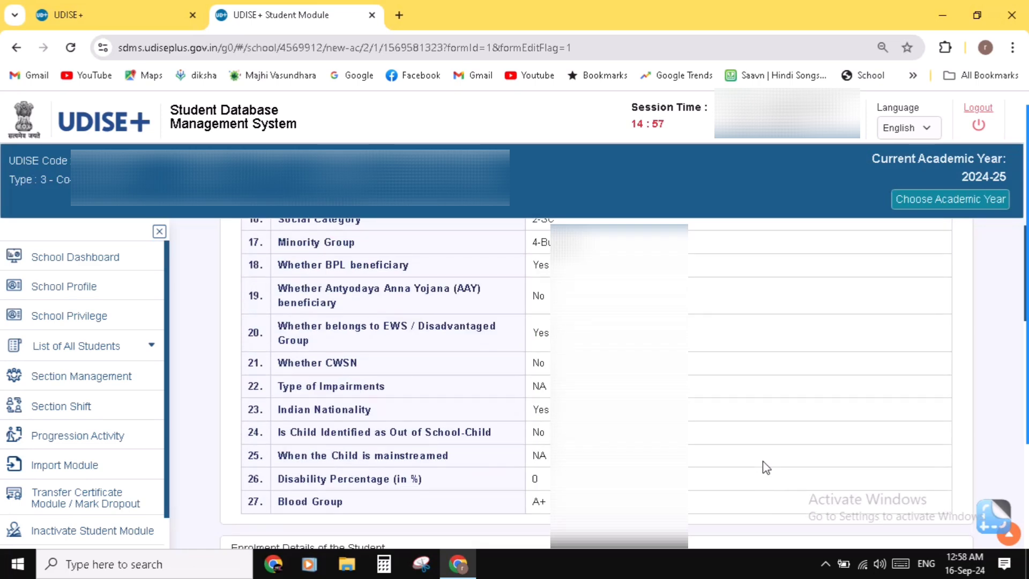
{"action": "scroll", "coordinate": [762, 461], "scroll_direction": "down", "scroll_amount": 10}
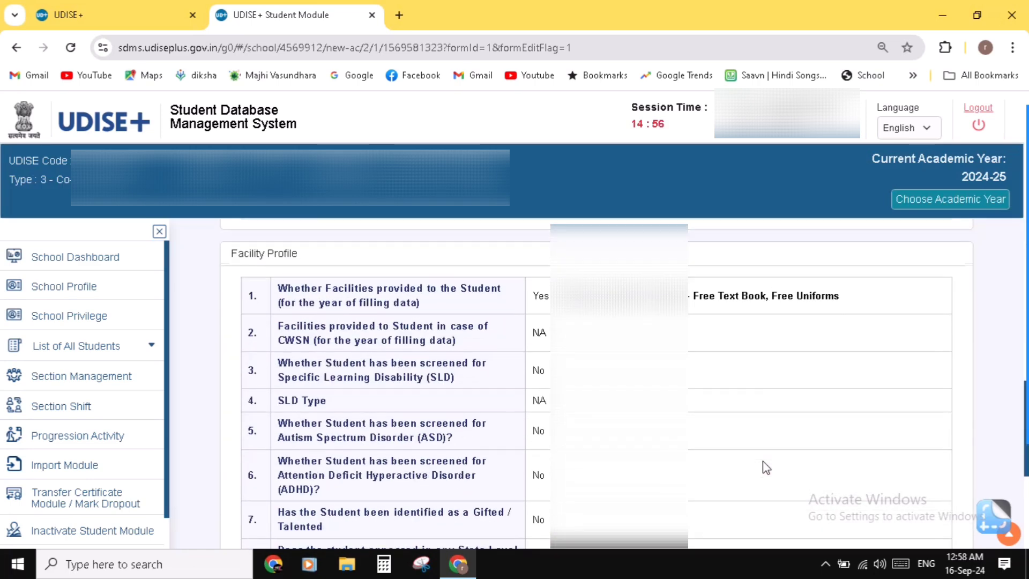
{"action": "scroll", "coordinate": [765, 467], "scroll_direction": "down", "scroll_amount": 2}
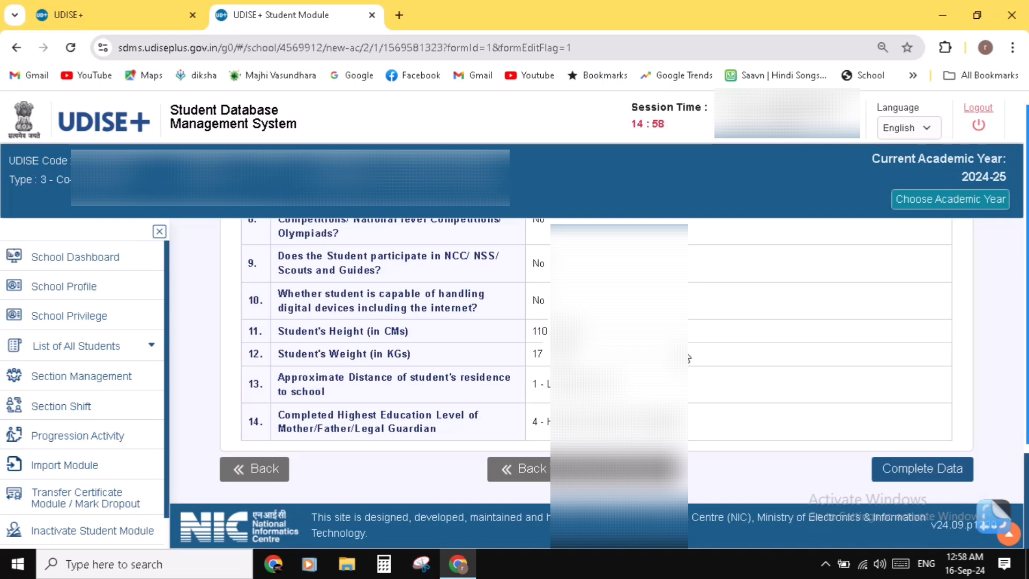
{"action": "left_click", "coordinate": [918, 472]}
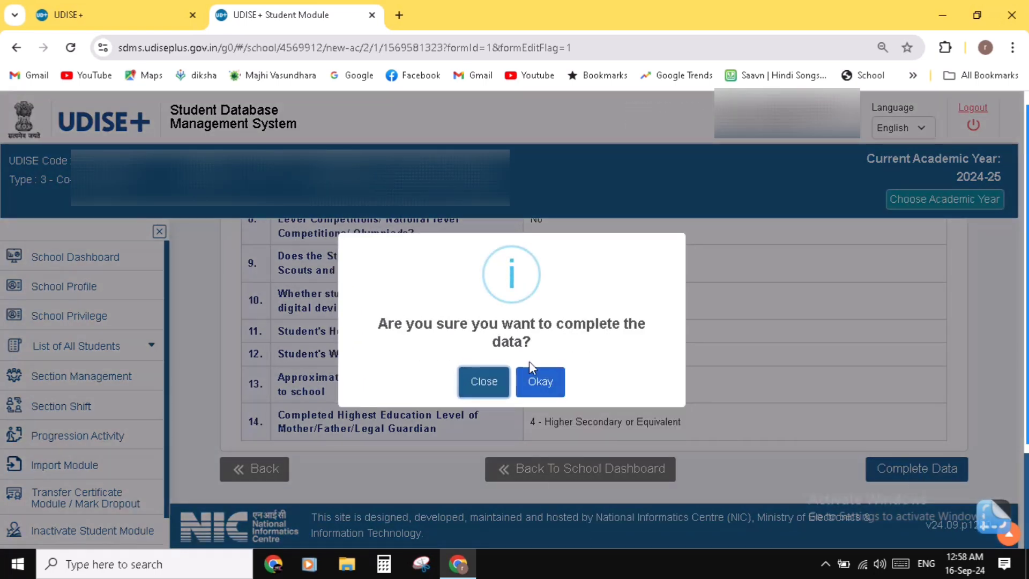
{"action": "left_click", "coordinate": [539, 383]}
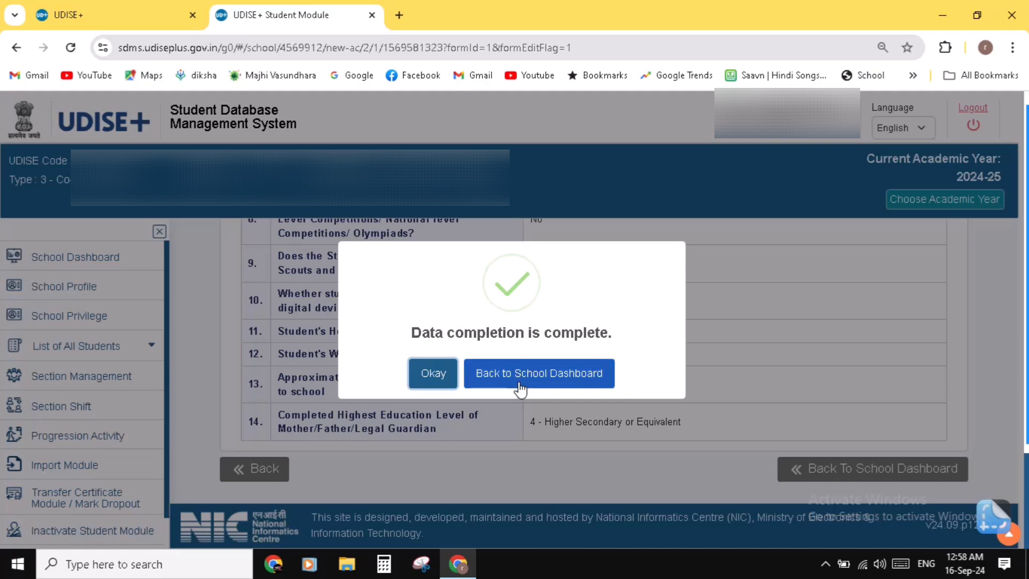
Step: Return to the School Dashboard and open the Class II student list to check the entry and form status
{"action": "left_click", "coordinate": [552, 385]}
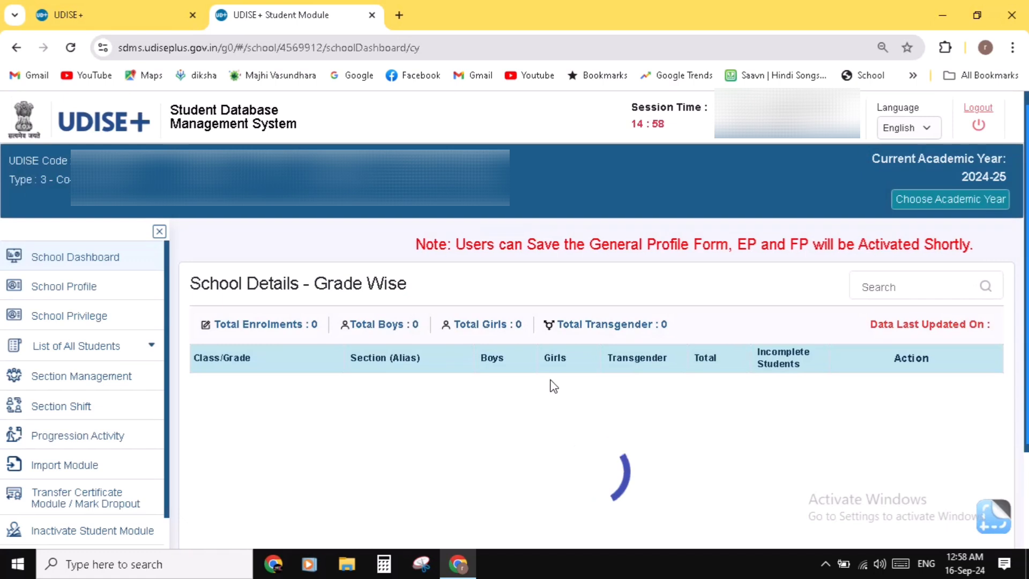
{"action": "scroll", "coordinate": [769, 420], "scroll_direction": "down", "scroll_amount": 1}
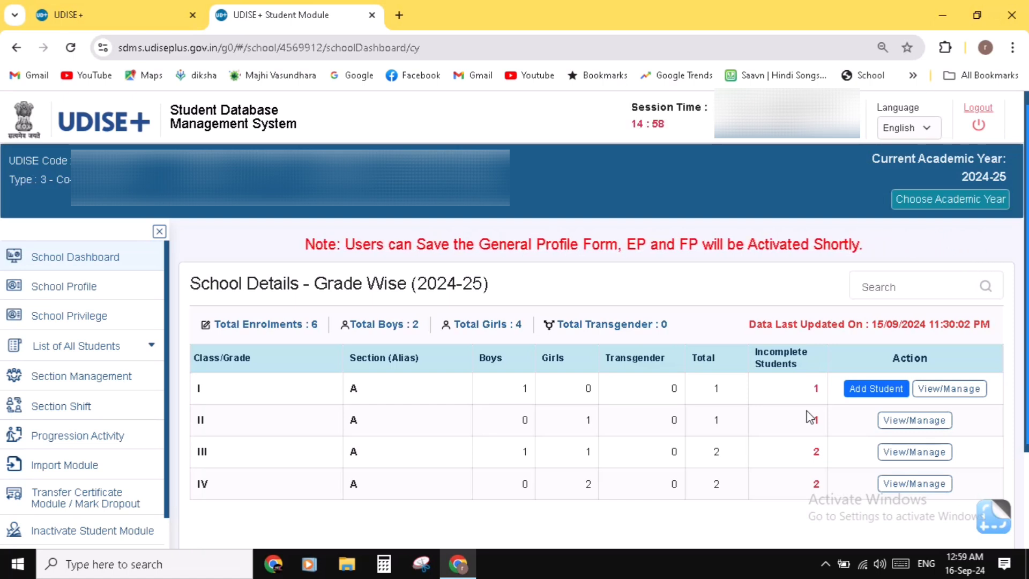
{"action": "left_click_drag", "start_coordinate": [935, 324], "coordinate": [970, 325]}
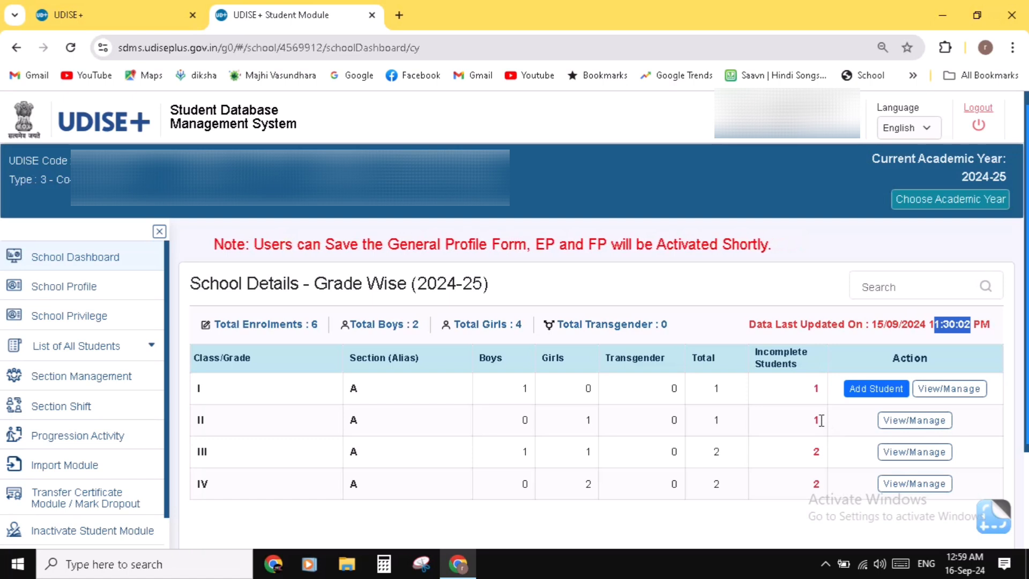
{"action": "left_click", "coordinate": [930, 421]}
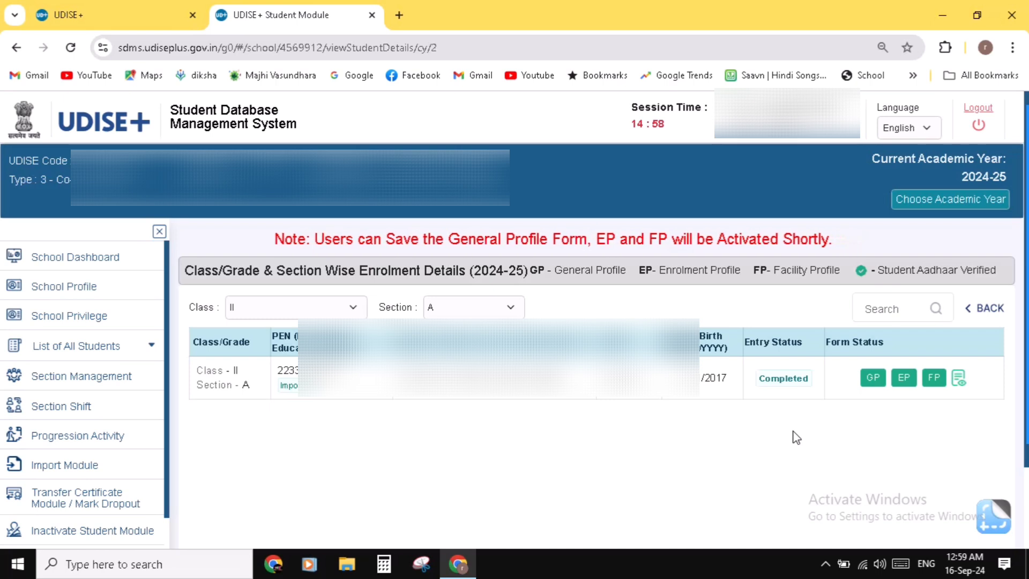
{"action": "scroll", "coordinate": [797, 437], "scroll_direction": "down", "scroll_amount": 1}
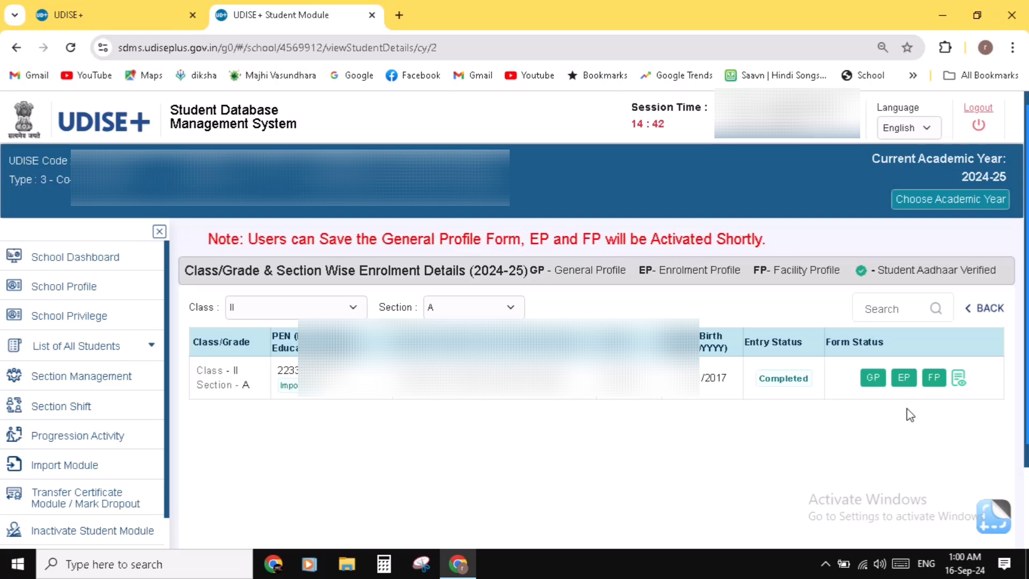
Step: Go back to the dashboard, open the Class I student list and edit the student's General Profile
{"action": "left_click", "coordinate": [990, 309]}
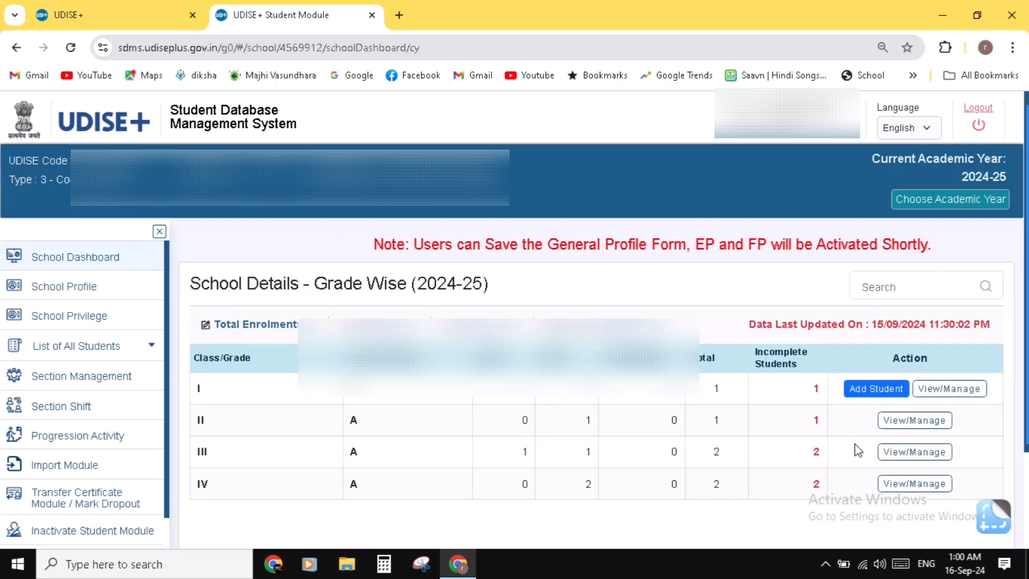
{"action": "scroll", "coordinate": [857, 450], "scroll_direction": "down", "scroll_amount": 1}
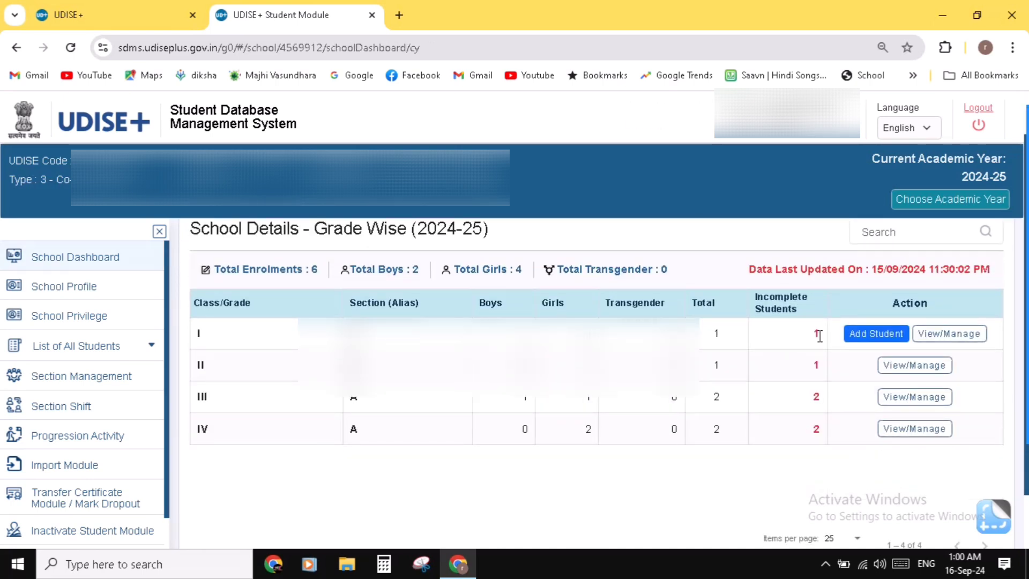
{"action": "left_click", "coordinate": [947, 335]}
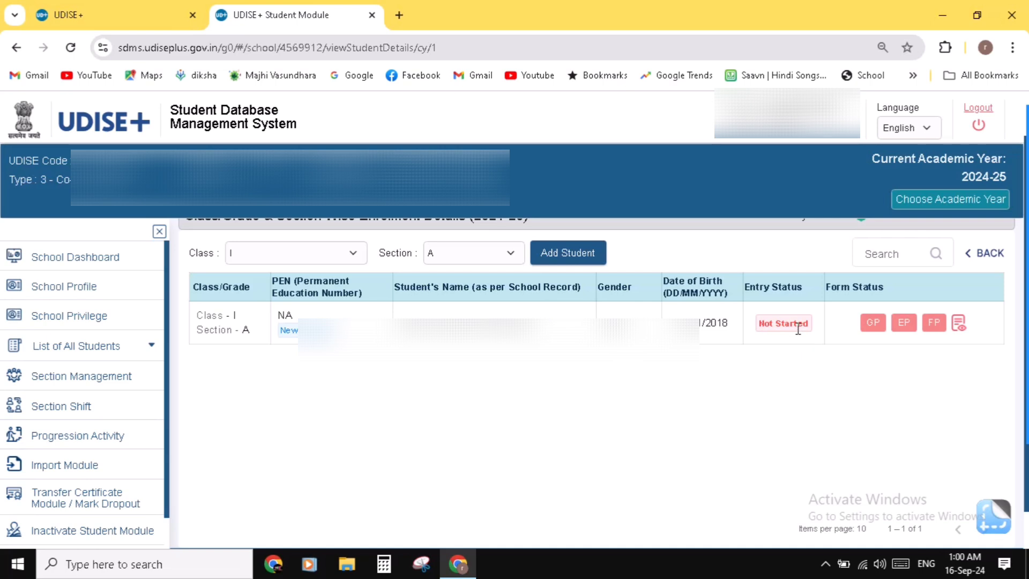
{"action": "left_click", "coordinate": [874, 323]}
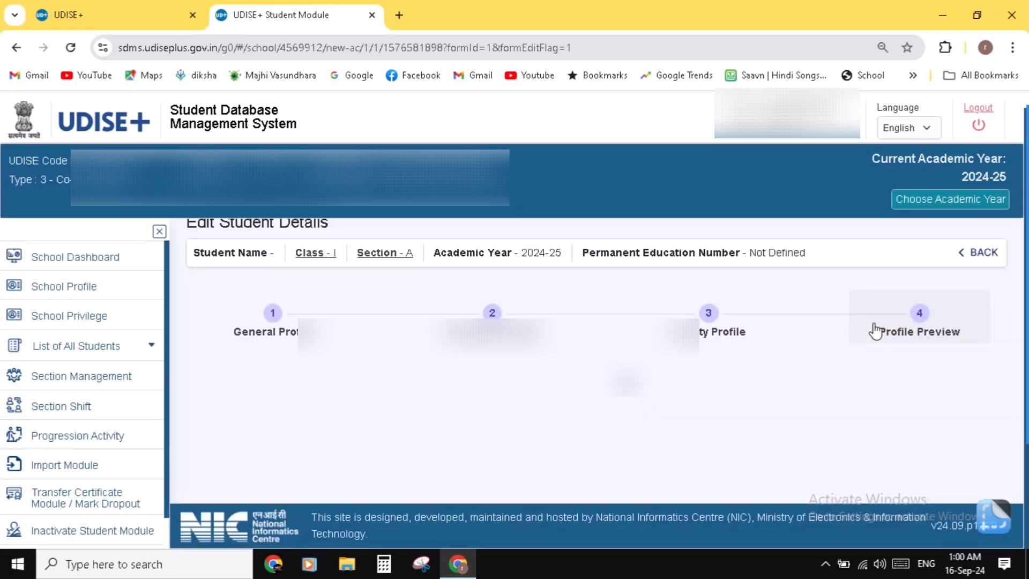
Step: Try to save the unfilled General Profile form and check which fields are mandatory
{"action": "scroll", "coordinate": [771, 356], "scroll_direction": "down", "scroll_amount": 2}
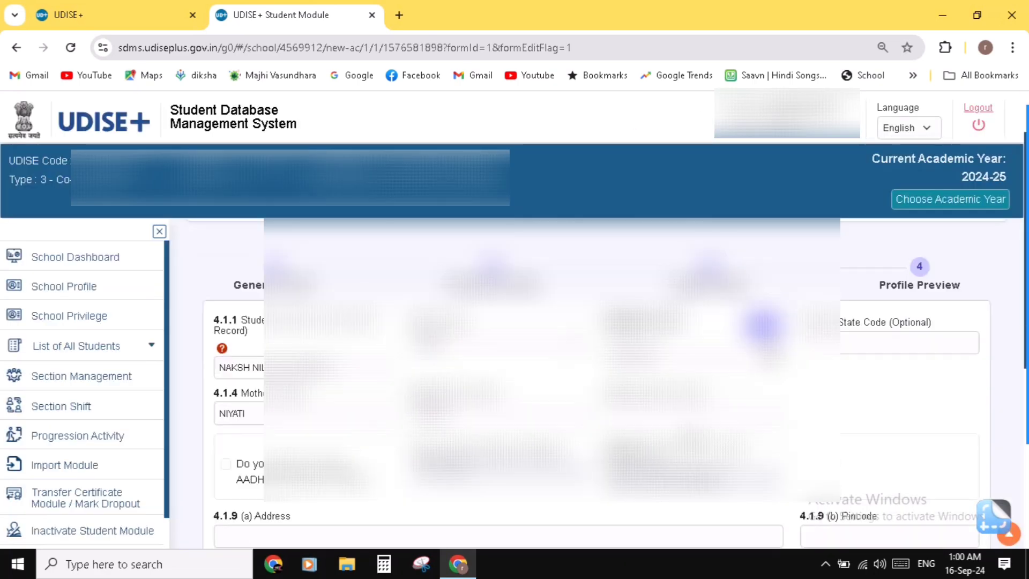
{"action": "scroll", "coordinate": [761, 327], "scroll_direction": "down", "scroll_amount": 6}
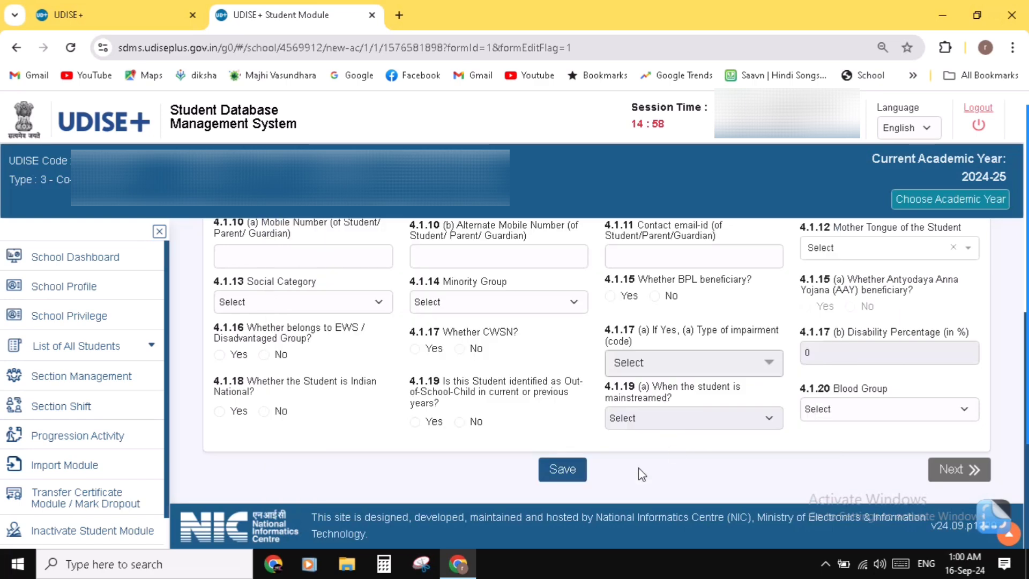
{"action": "left_click", "coordinate": [558, 472]}
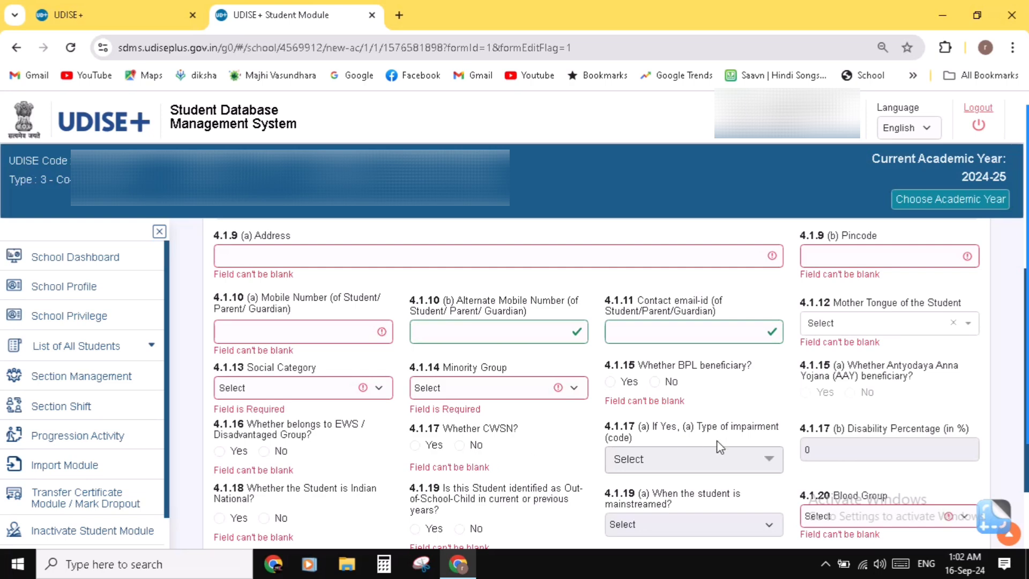
{"action": "scroll", "coordinate": [697, 454], "scroll_direction": "down", "scroll_amount": 1}
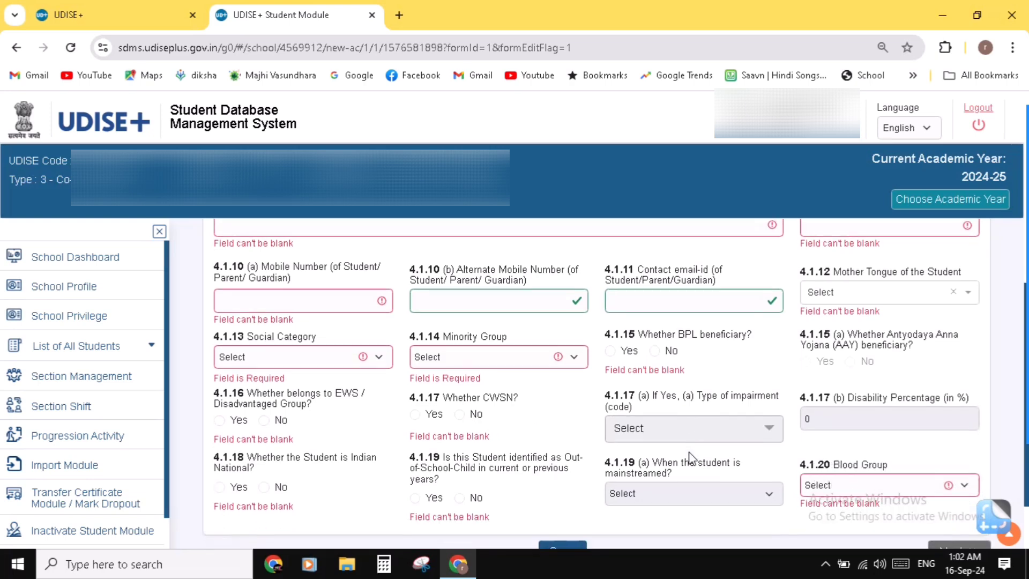
{"action": "scroll", "coordinate": [691, 458], "scroll_direction": "down", "scroll_amount": 1}
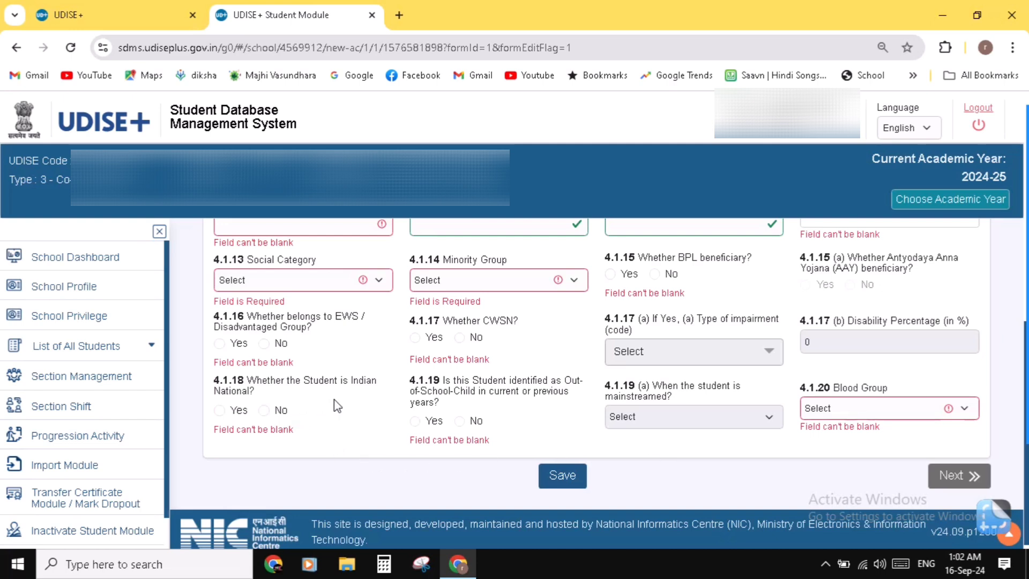
Step: Answer Yes to Indian national and No to Out-of-School-Child, and set the blood group to Under Investigation
{"action": "left_click", "coordinate": [223, 411]}
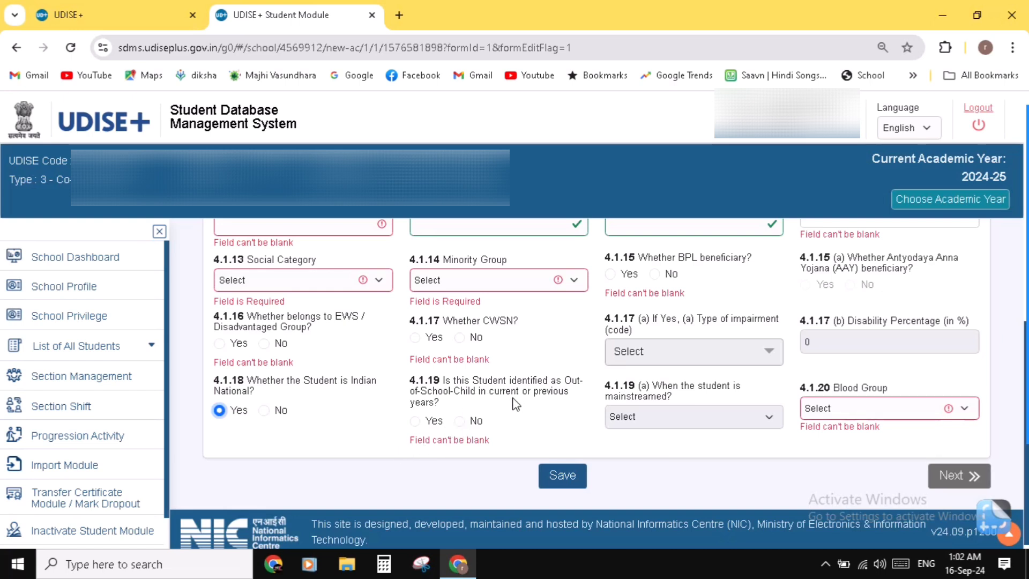
{"action": "left_click", "coordinate": [459, 422]}
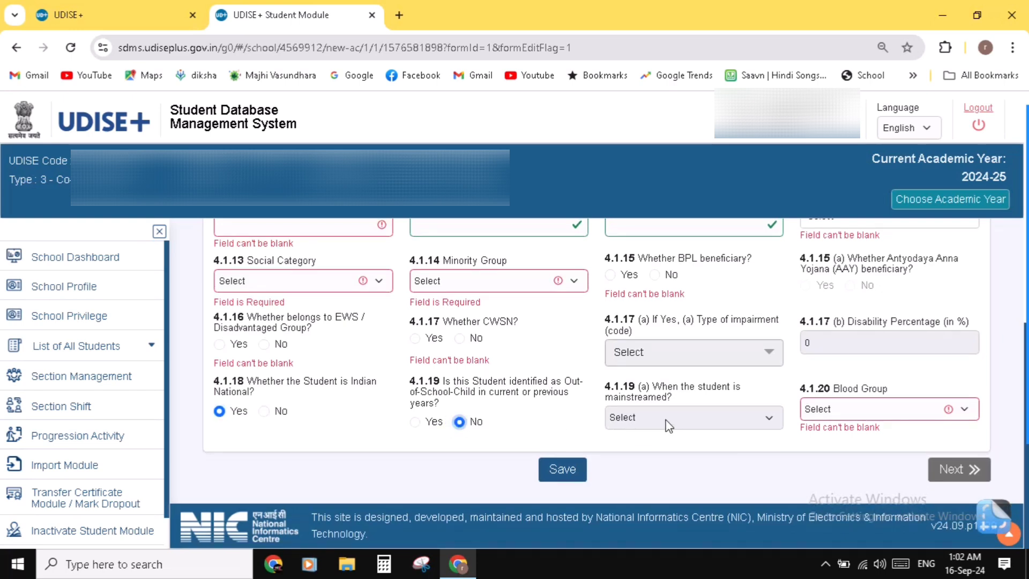
{"action": "left_click", "coordinate": [929, 410]}
{"action": "left_click", "coordinate": [895, 383]}
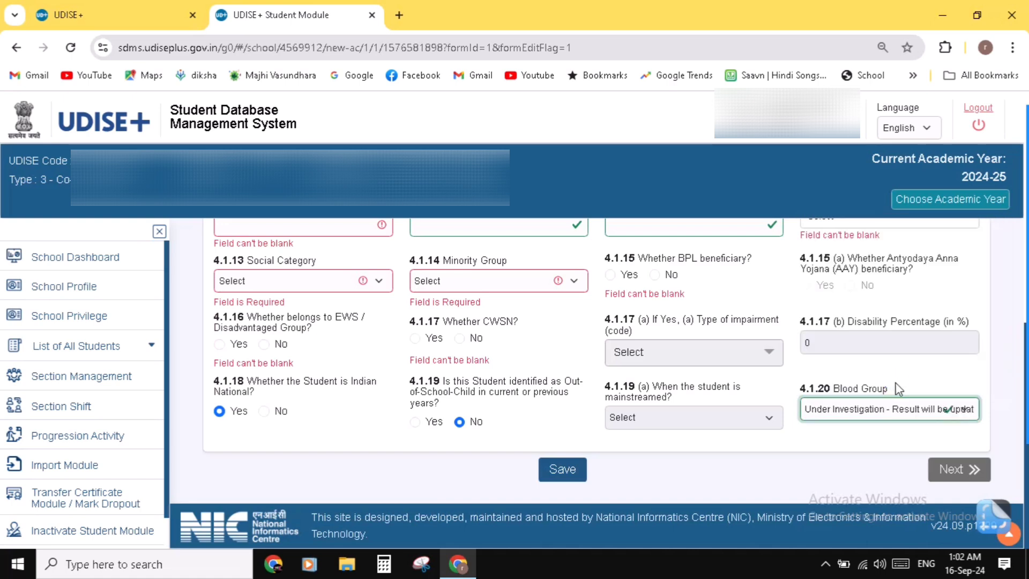
Step: Review the General Profile form for the mandatory fields that are still blank
{"action": "scroll", "coordinate": [706, 478], "scroll_direction": "up", "scroll_amount": 1}
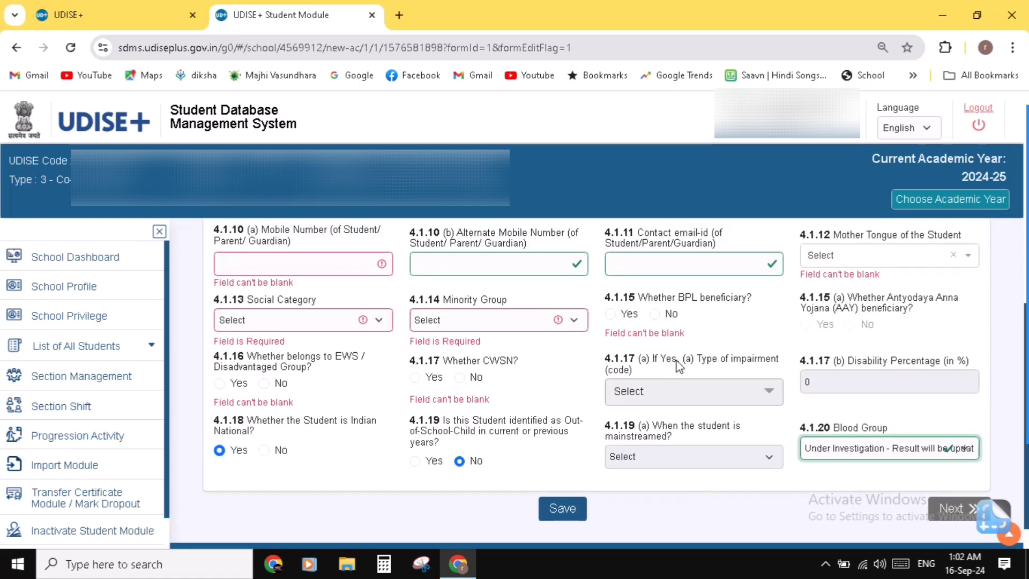
{"action": "scroll", "coordinate": [680, 366], "scroll_direction": "up", "scroll_amount": 1}
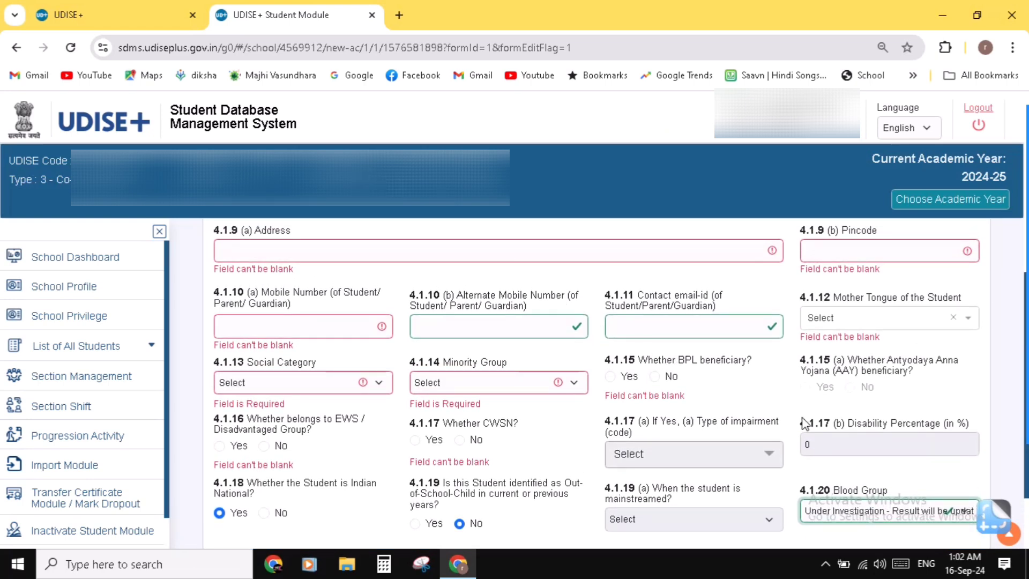
{"action": "scroll", "coordinate": [804, 423], "scroll_direction": "up", "scroll_amount": 3}
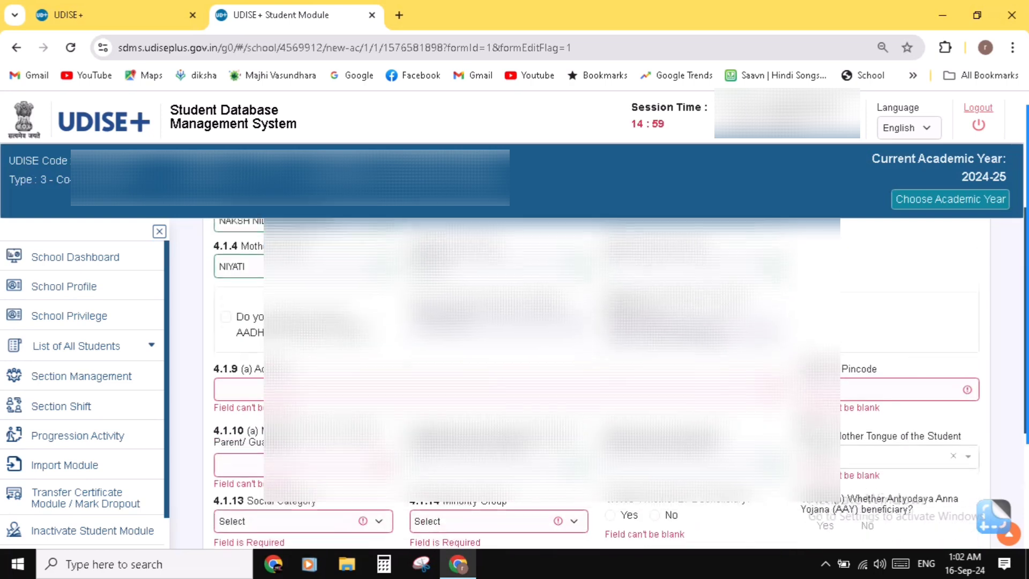
{"action": "scroll", "coordinate": [804, 423], "scroll_direction": "up", "scroll_amount": 2}
{"action": "scroll", "coordinate": [803, 423], "scroll_direction": "down", "scroll_amount": 1}
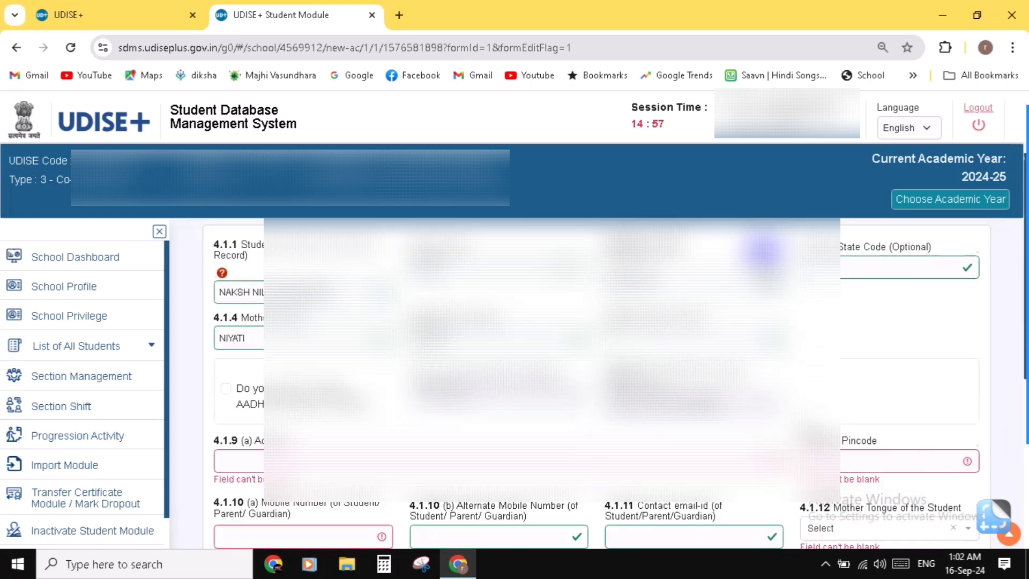
{"action": "scroll", "coordinate": [804, 424], "scroll_direction": "down", "scroll_amount": 3}
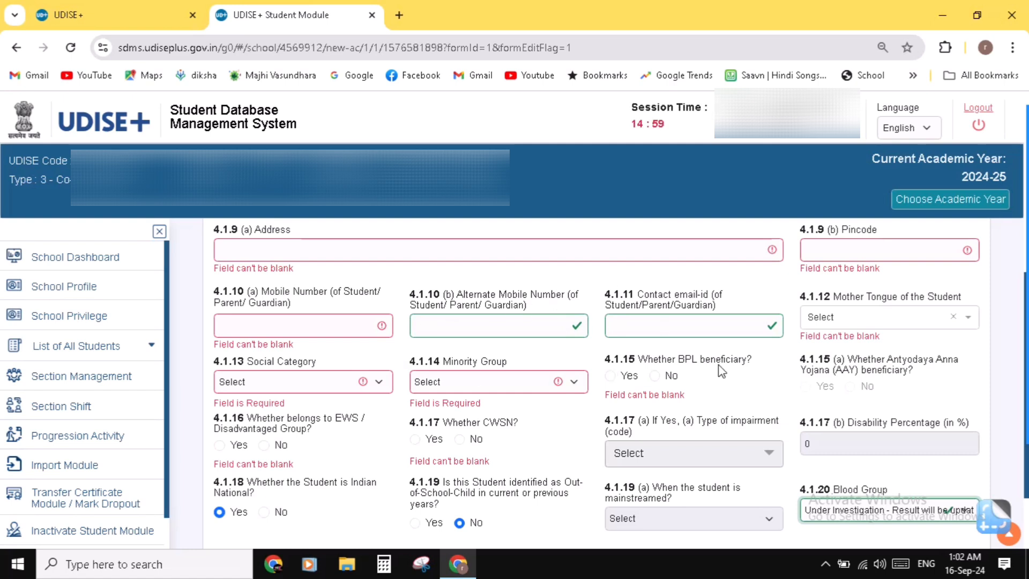
{"action": "mouse_move", "coordinate": [1023, 292]}
{"action": "left_click", "coordinate": [1018, 196]}
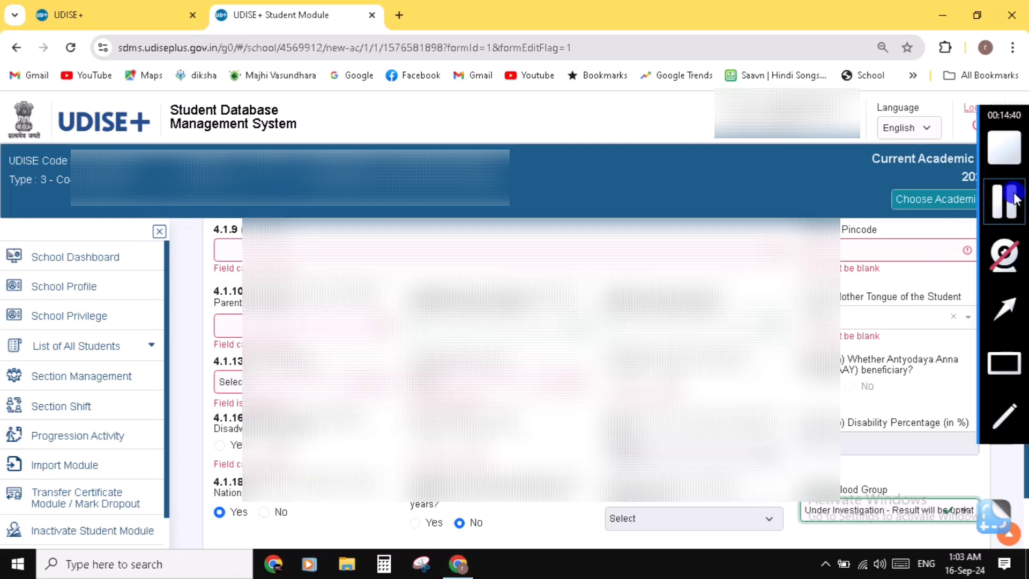
Step: Save the completed General Profile and continue to the Enrolment Profile
{"action": "scroll", "coordinate": [536, 375], "scroll_direction": "down", "scroll_amount": 2}
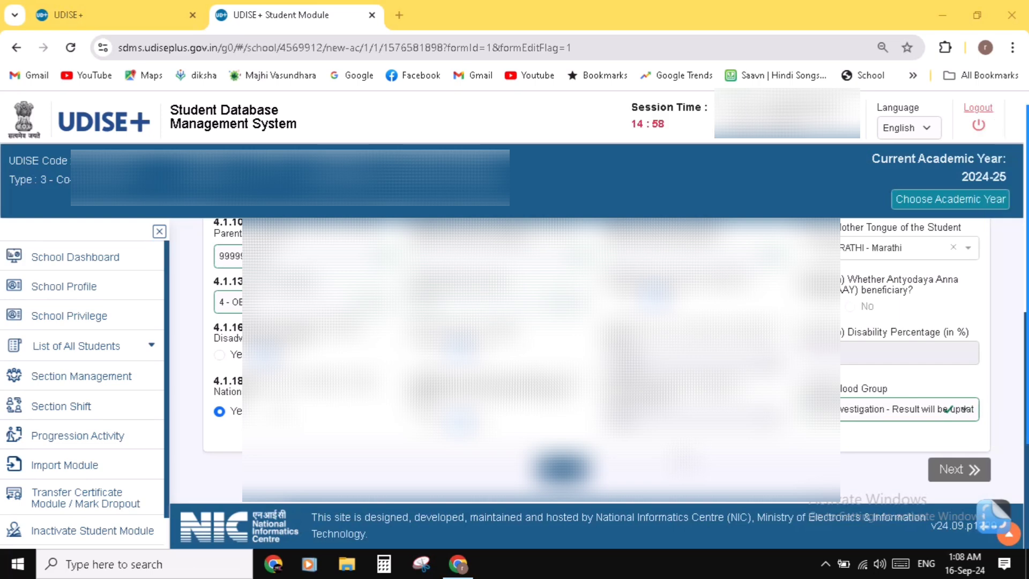
{"action": "left_click", "coordinate": [563, 473]}
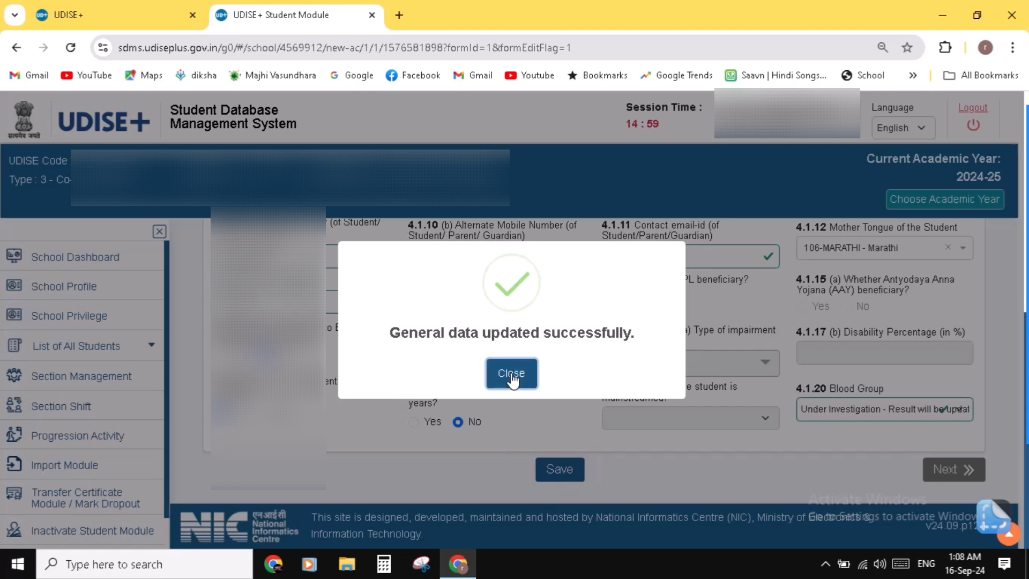
{"action": "left_click", "coordinate": [516, 378]}
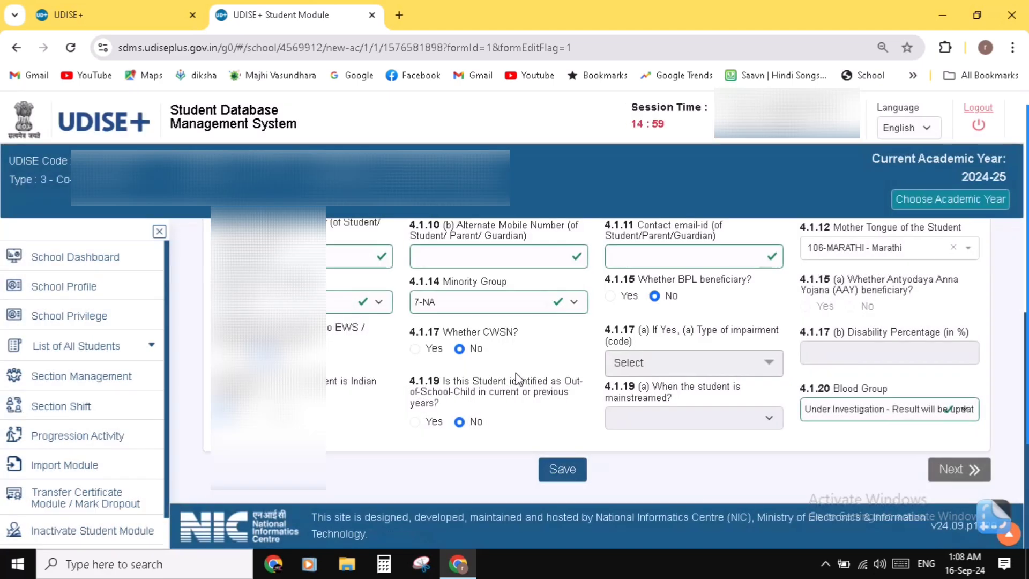
{"action": "left_click", "coordinate": [964, 468]}
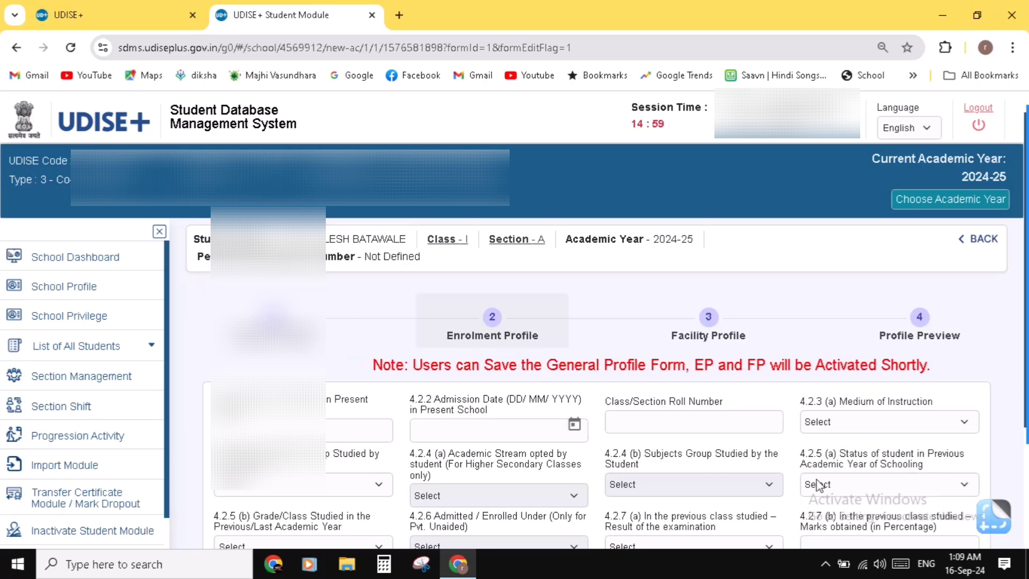
Step: Review the blank Enrolment Profile fields and try to save the form to check which are required
{"action": "scroll", "coordinate": [699, 477], "scroll_direction": "down", "scroll_amount": 2}
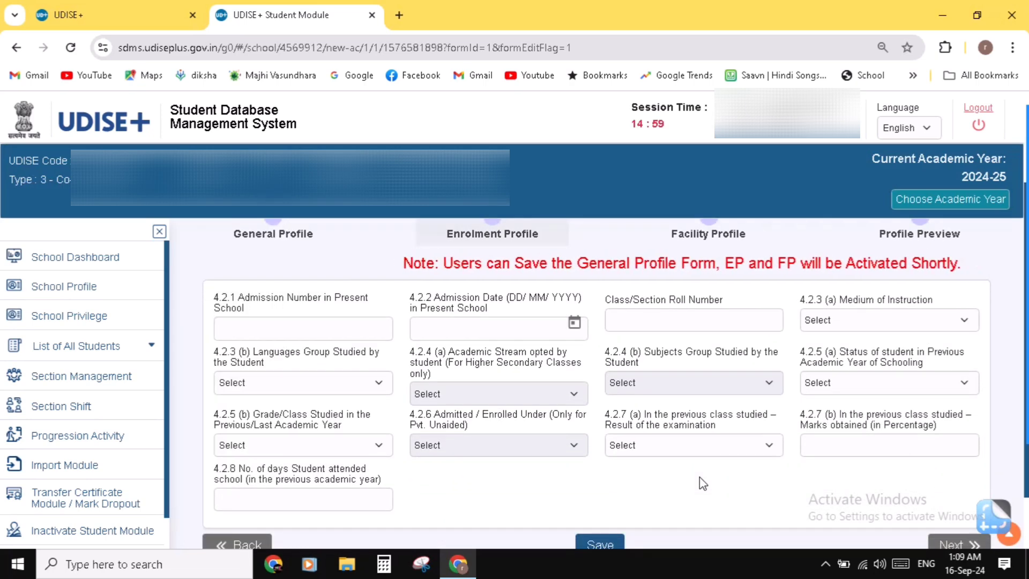
{"action": "scroll", "coordinate": [702, 482], "scroll_direction": "up", "scroll_amount": 1}
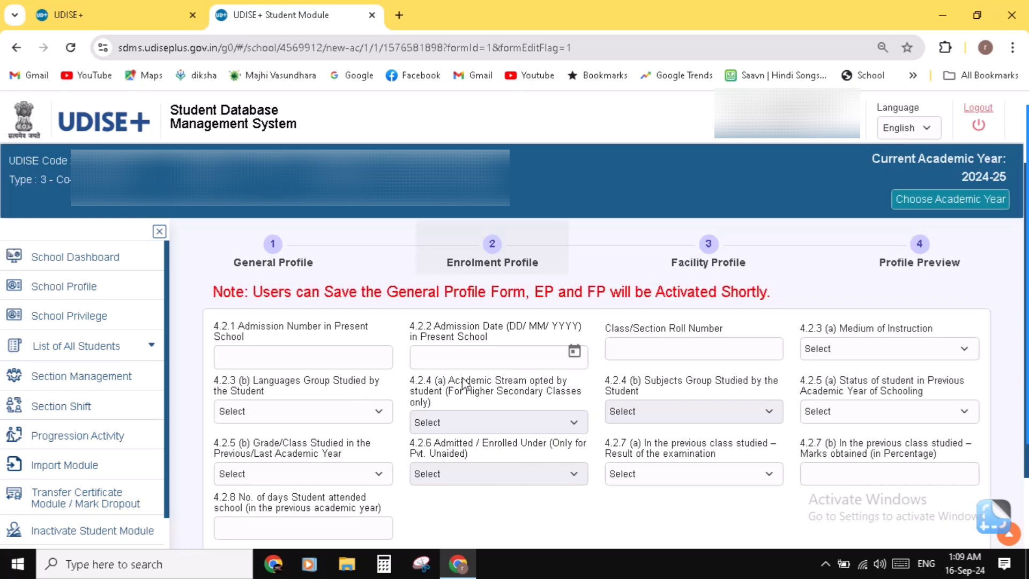
{"action": "scroll", "coordinate": [514, 453], "scroll_direction": "down", "scroll_amount": 1}
{"action": "scroll", "coordinate": [515, 457], "scroll_direction": "down", "scroll_amount": 1}
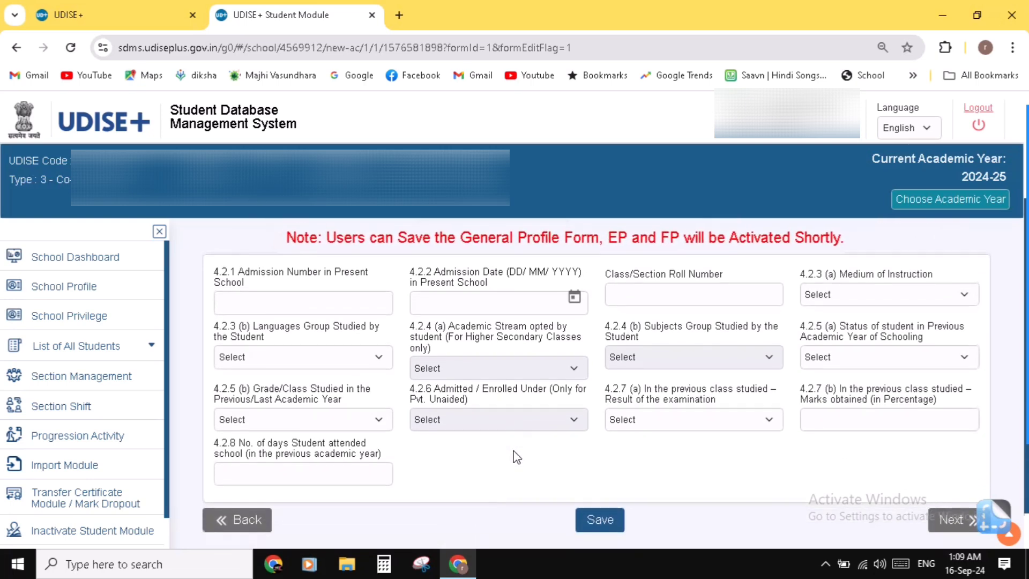
{"action": "left_click", "coordinate": [604, 513]}
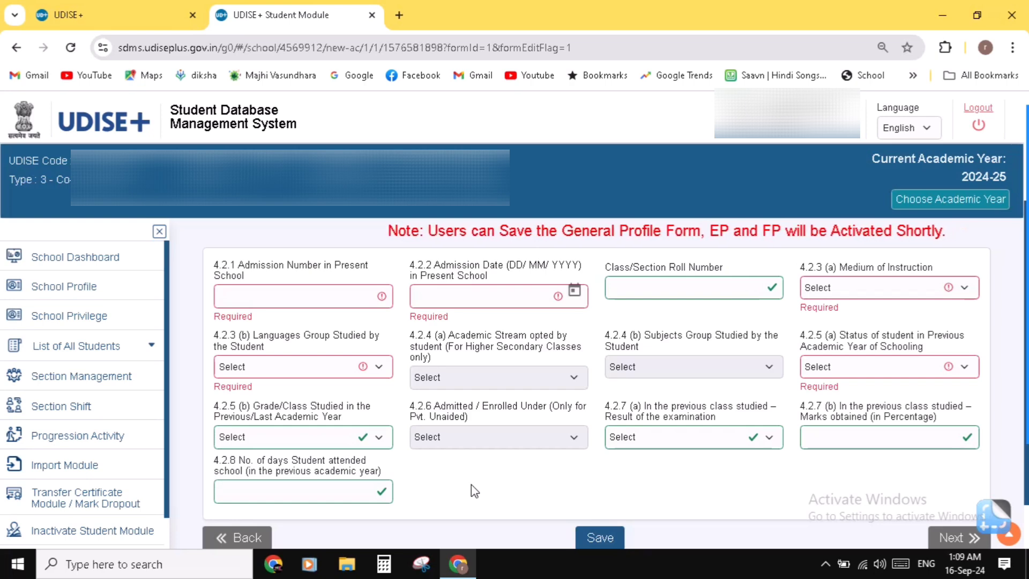
Step: Enter the admission number and date 15/06/2024, medium 10-Marathi, languages Marathi_English and previous-year status 3-Anganwadi/ECCE Center, and save the enrolment data
{"action": "scroll", "coordinate": [471, 484], "scroll_direction": "up", "scroll_amount": 1}
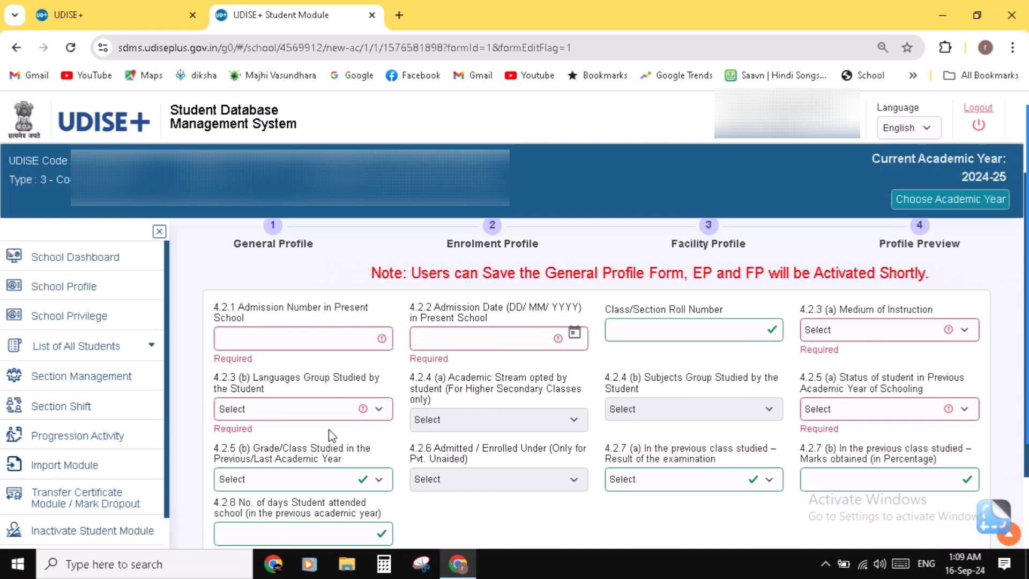
{"action": "left_click", "coordinate": [897, 418]}
{"action": "left_click", "coordinate": [847, 487]}
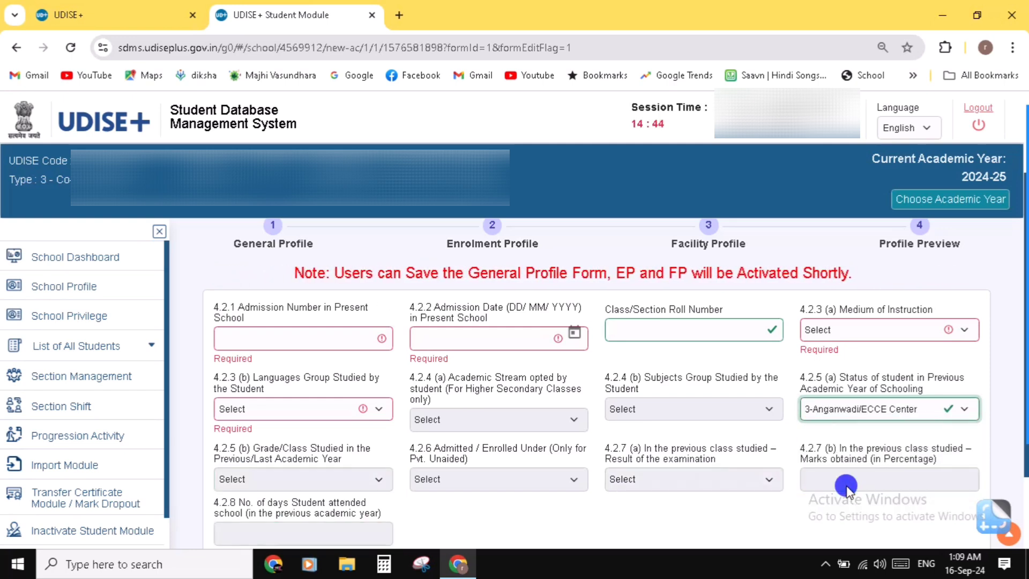
{"action": "scroll", "coordinate": [750, 490], "scroll_direction": "down", "scroll_amount": 1}
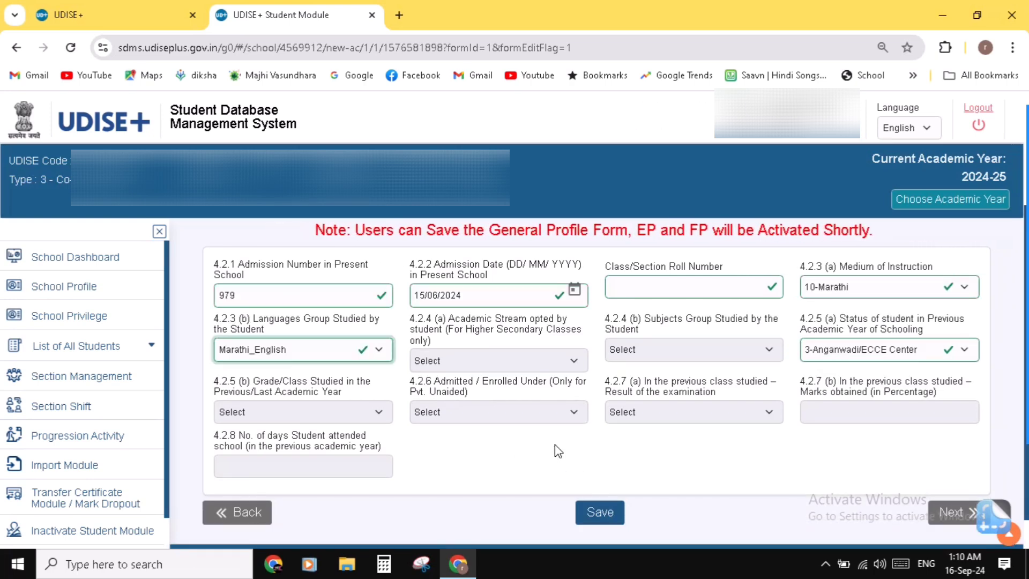
{"action": "left_click", "coordinate": [598, 514]}
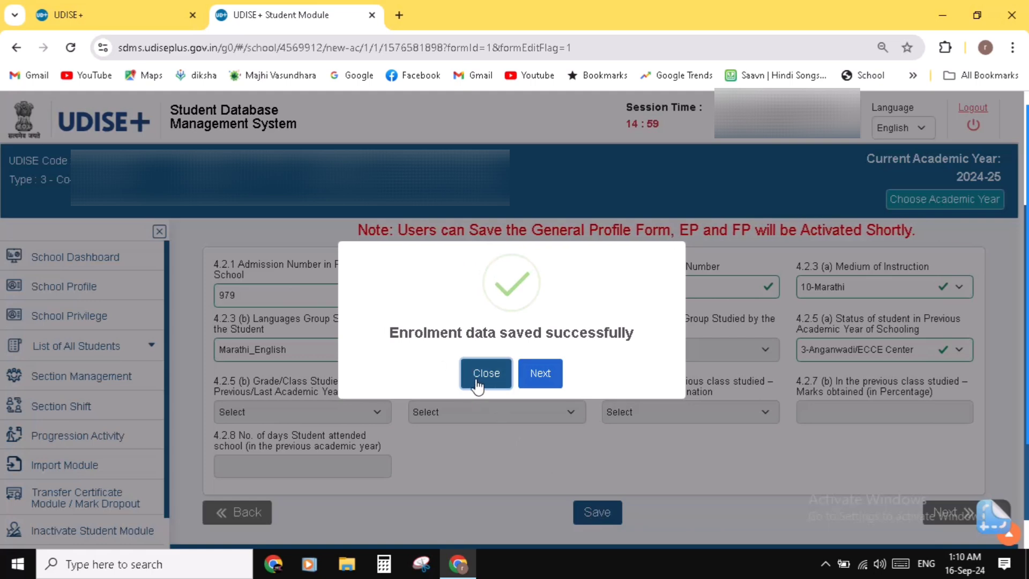
Step: Continue to the Facility Profile and record that facilities are provided, selecting Free Text Book and Free Uniforms
{"action": "left_click", "coordinate": [541, 374]}
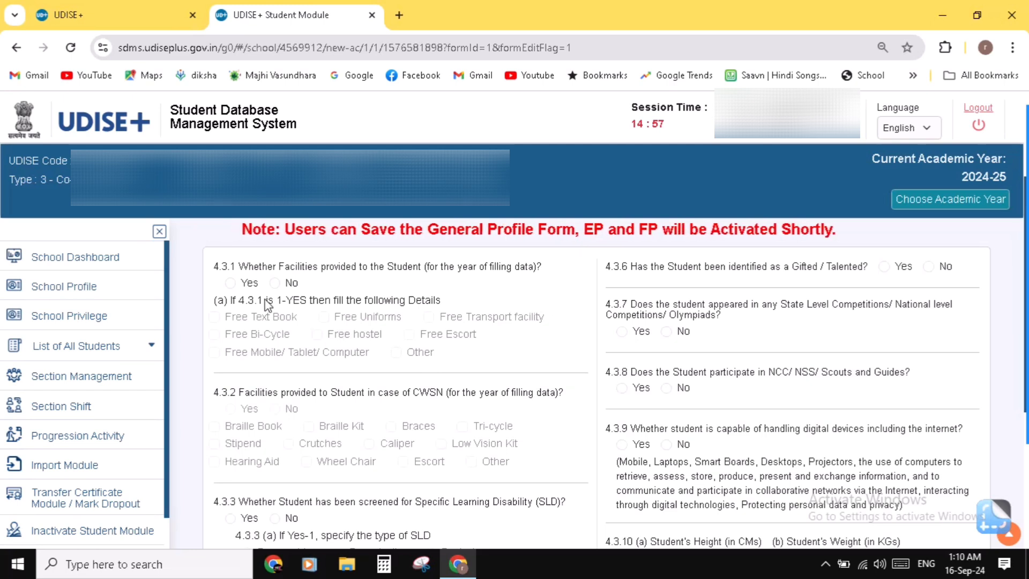
{"action": "left_click", "coordinate": [231, 284]}
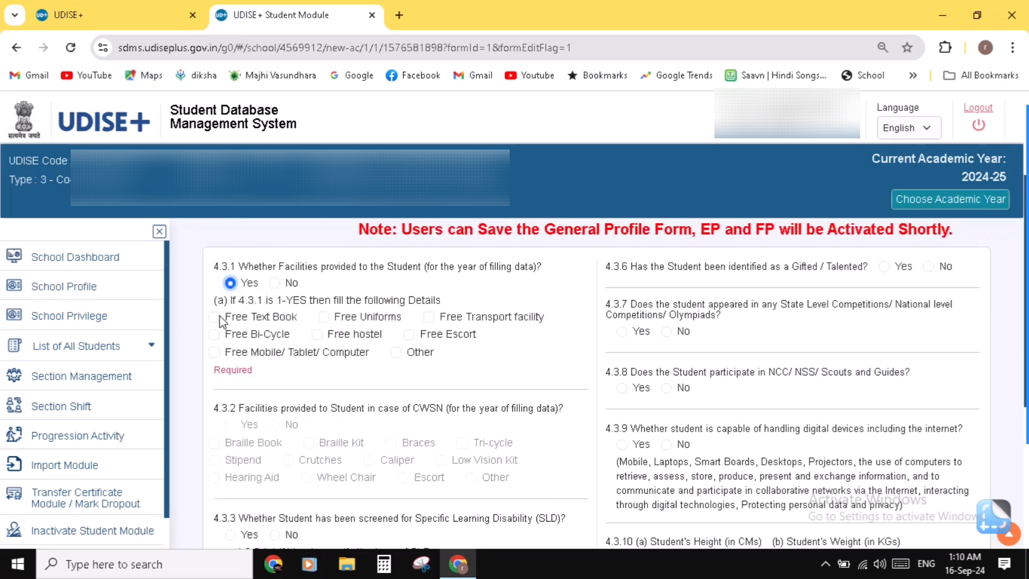
{"action": "left_click", "coordinate": [215, 316]}
{"action": "left_click", "coordinate": [325, 318]}
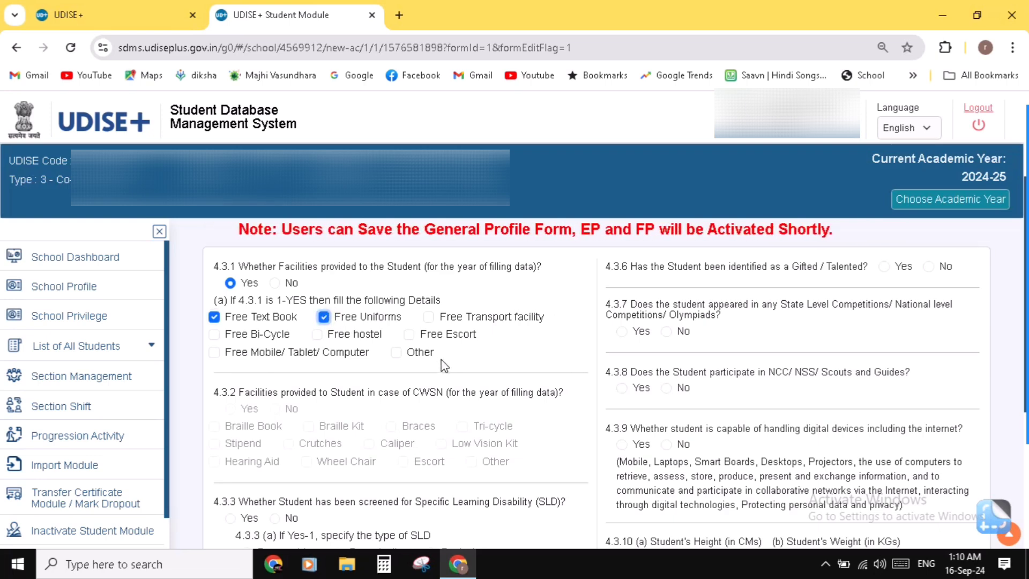
Step: Answer No to the student being screened for Specific Learning Disability, Autism Spectrum Disorder and Attention Deficit Hyperactive Disorder
{"action": "scroll", "coordinate": [408, 397], "scroll_direction": "down", "scroll_amount": 4}
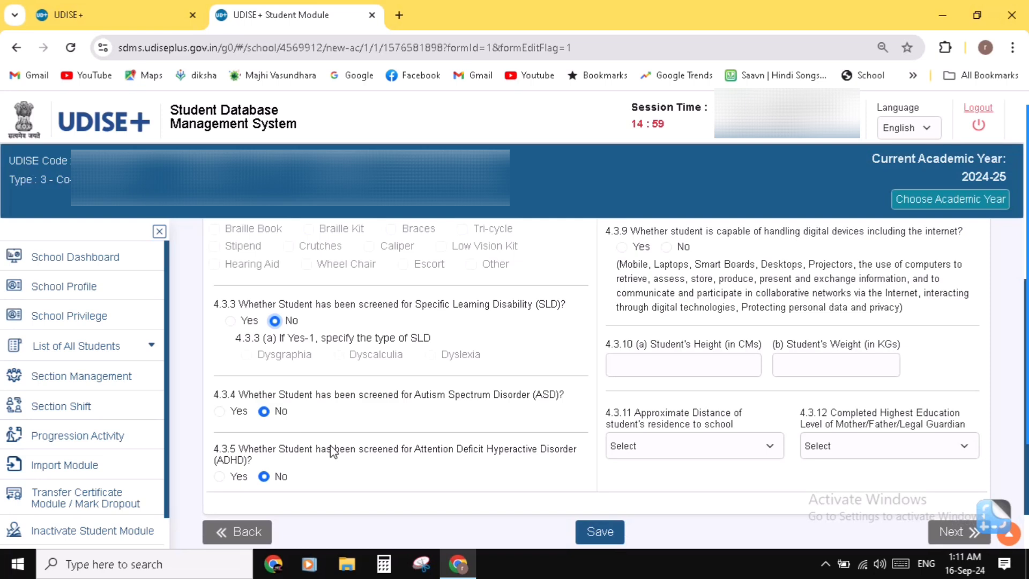
{"action": "scroll", "coordinate": [410, 475], "scroll_direction": "up", "scroll_amount": 5}
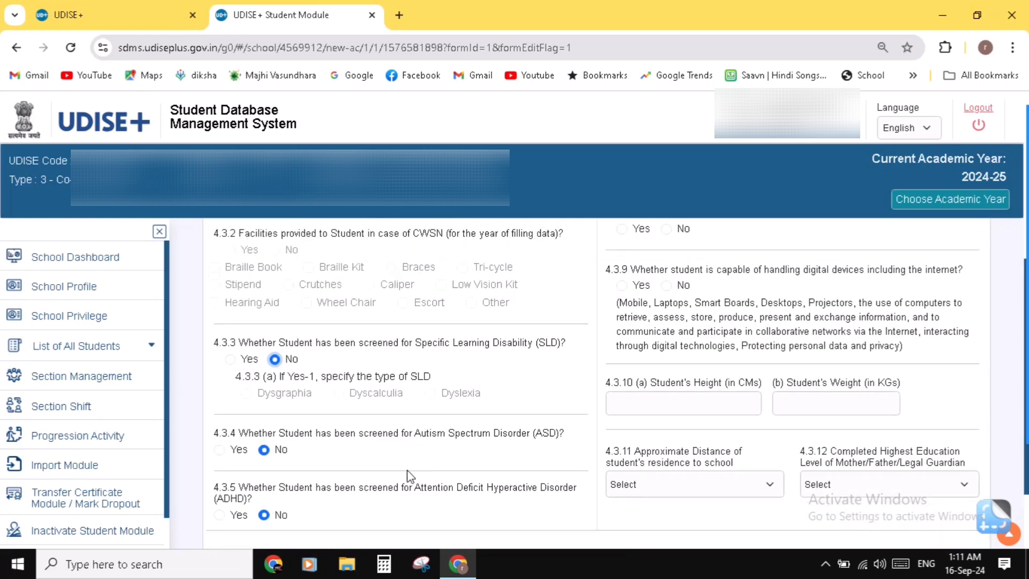
{"action": "scroll", "coordinate": [410, 476], "scroll_direction": "down", "scroll_amount": 2}
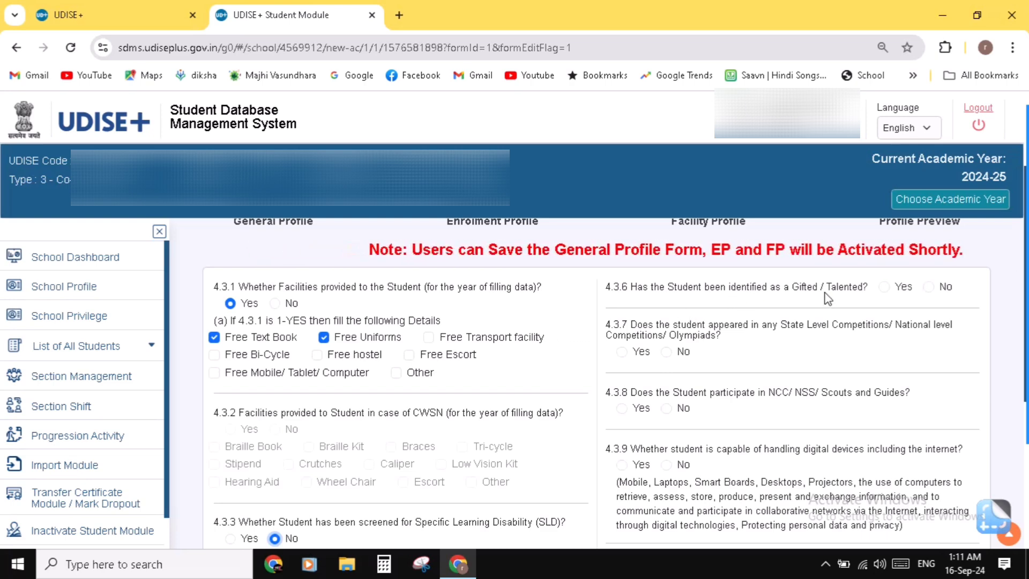
Step: Answer No for gifted/talented, competitions/Olympiads and NCC/NSS/Scouts participation, and Yes for capability of handling digital devices
{"action": "left_click", "coordinate": [928, 286]}
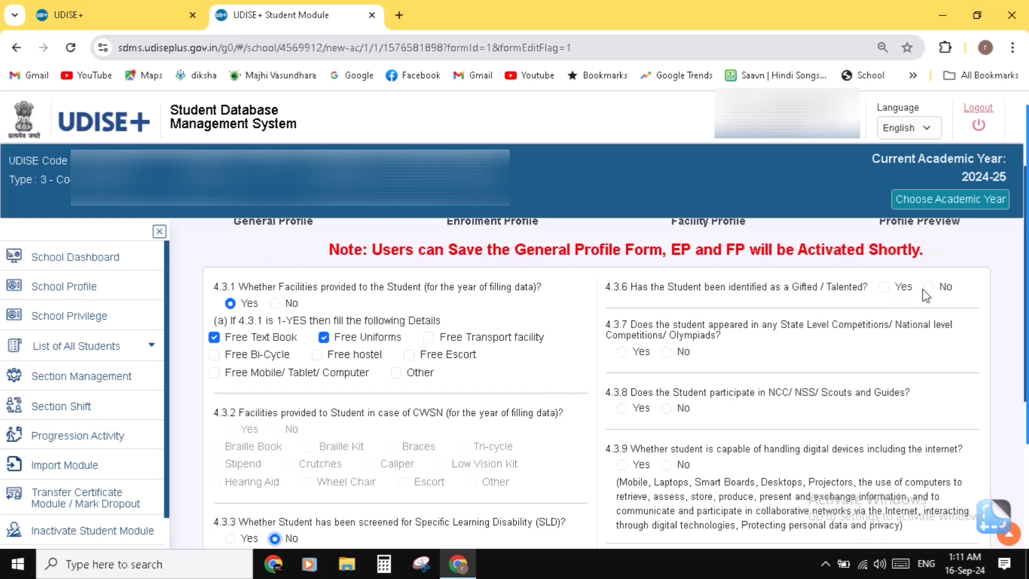
{"action": "scroll", "coordinate": [859, 348], "scroll_direction": "down", "scroll_amount": 1}
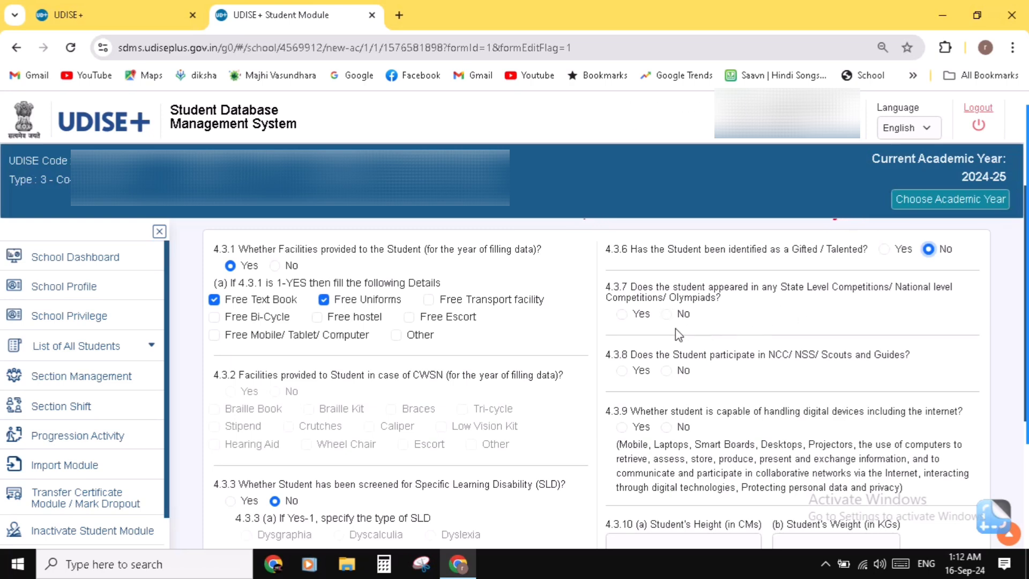
{"action": "left_click", "coordinate": [664, 317]}
{"action": "scroll", "coordinate": [742, 327], "scroll_direction": "down", "scroll_amount": 1}
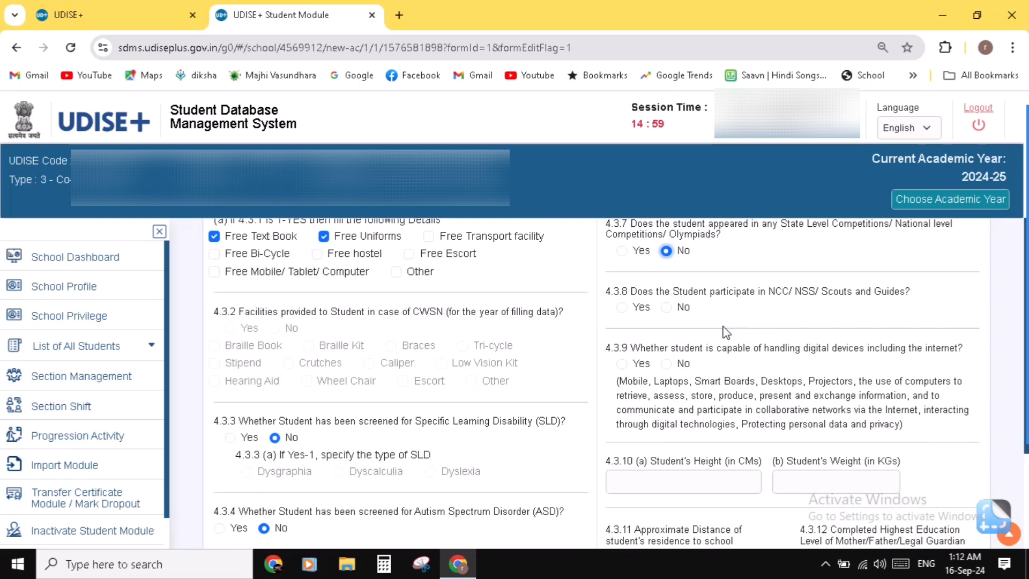
{"action": "left_click", "coordinate": [667, 309]}
{"action": "scroll", "coordinate": [725, 351], "scroll_direction": "down", "scroll_amount": 1}
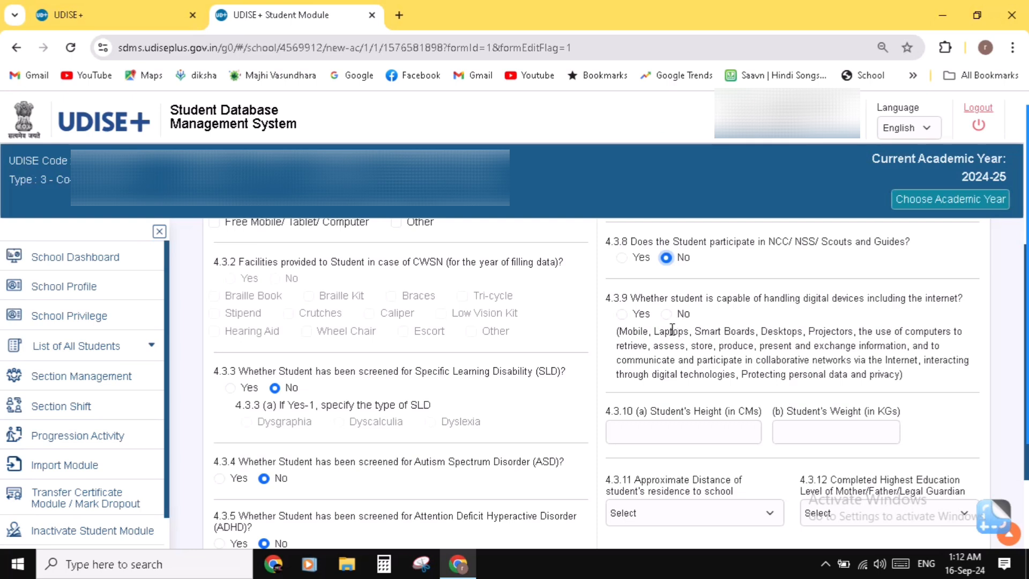
{"action": "left_click", "coordinate": [621, 314]}
Step: Set the residence distance to 1 - Less than 1 km and the parent's education level to 4 - Higher Secondary or Equivalent
{"action": "scroll", "coordinate": [691, 337], "scroll_direction": "down", "scroll_amount": 2}
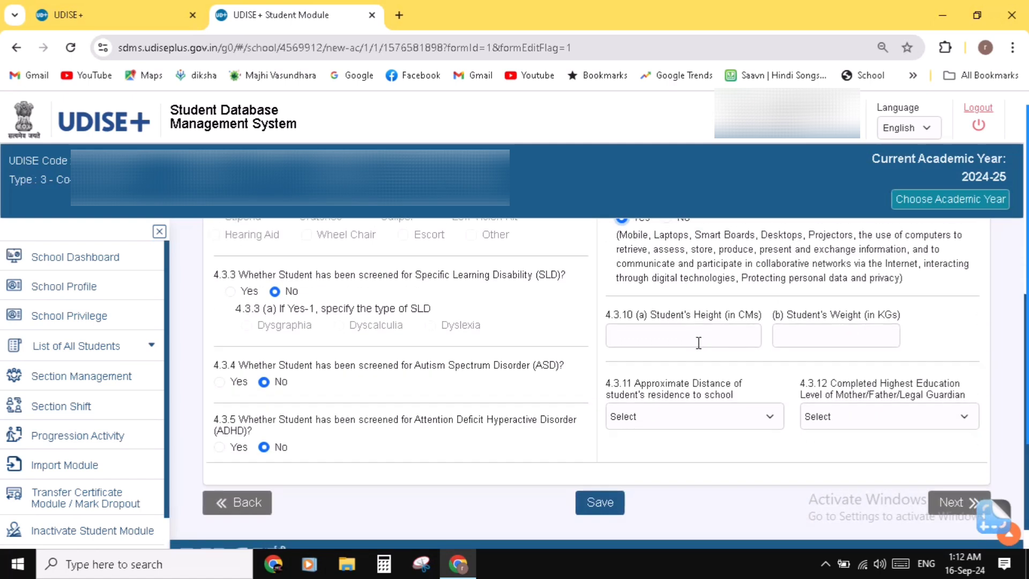
{"action": "left_click", "coordinate": [698, 343]}
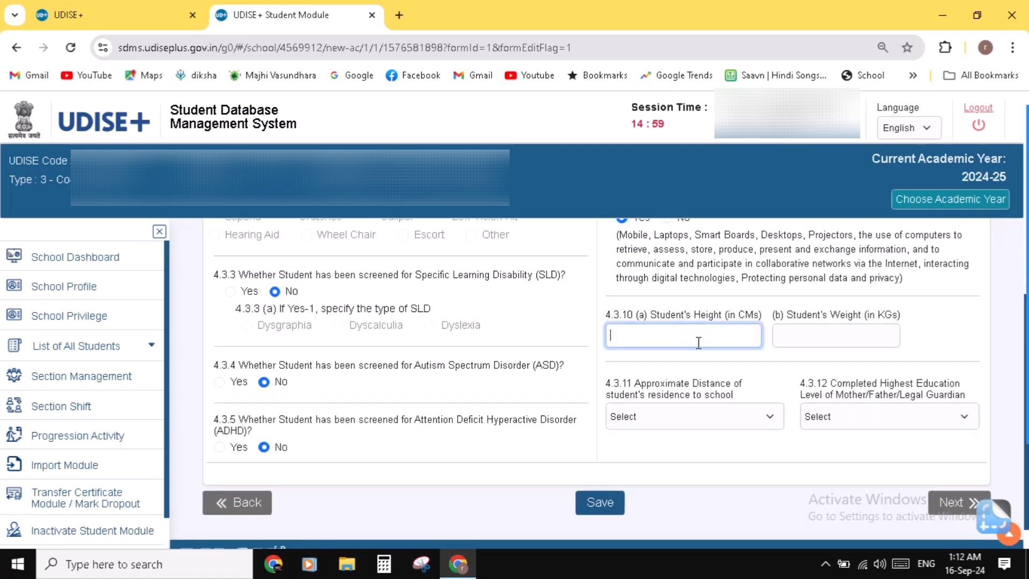
{"action": "left_click", "coordinate": [818, 334]}
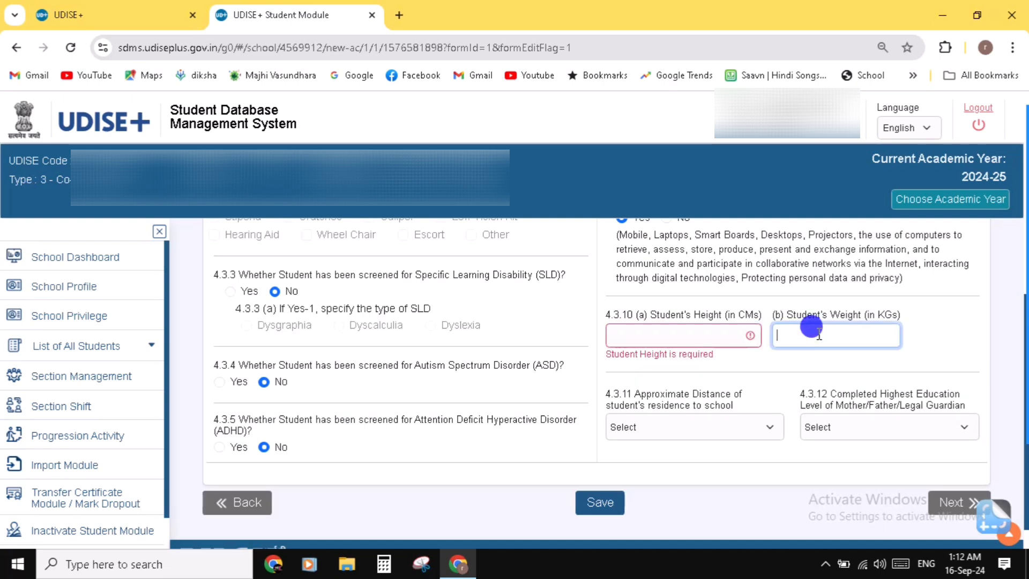
{"action": "left_click", "coordinate": [683, 424]}
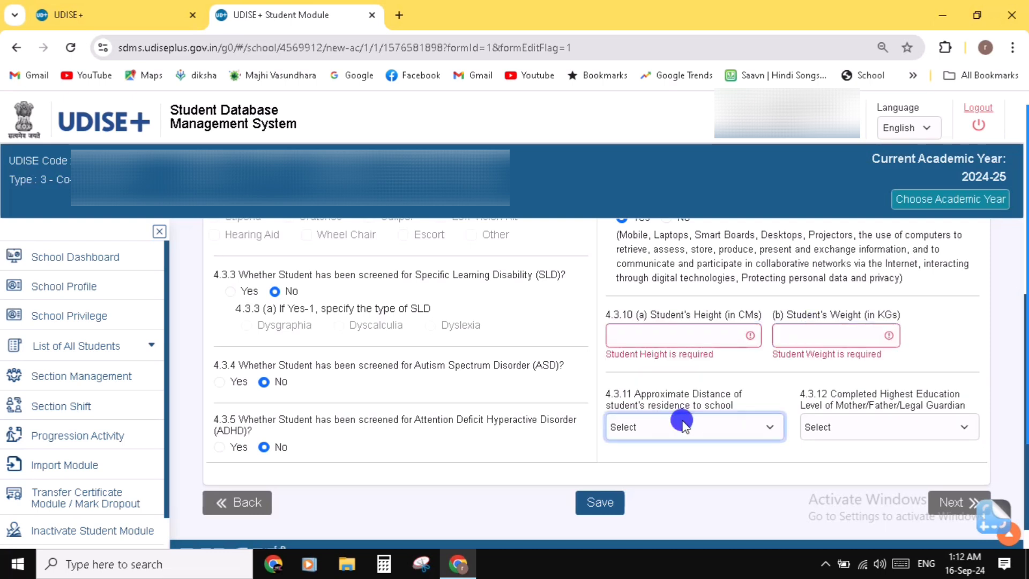
{"action": "left_click", "coordinate": [669, 465]}
{"action": "left_click", "coordinate": [887, 435]}
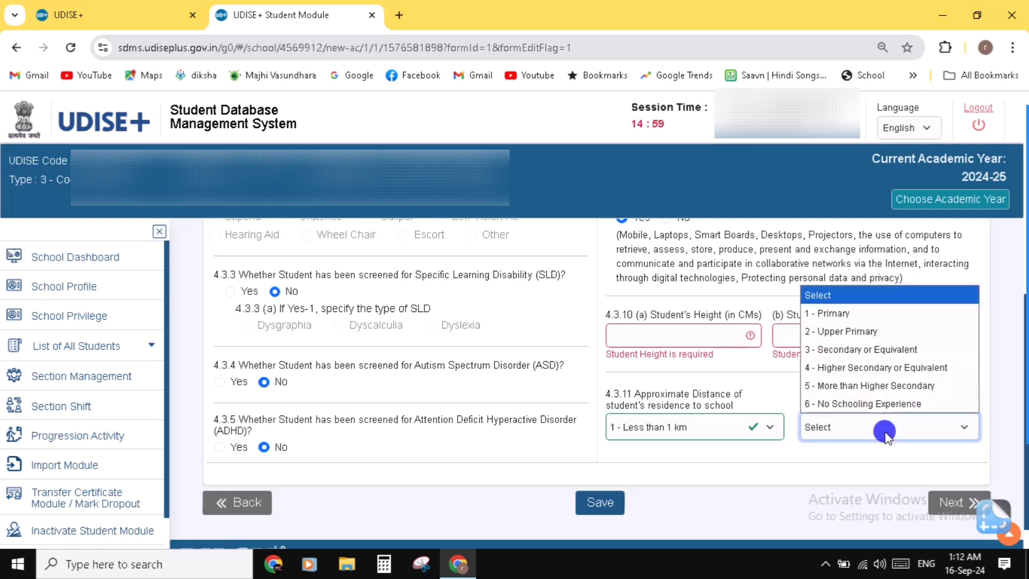
{"action": "left_click", "coordinate": [887, 368]}
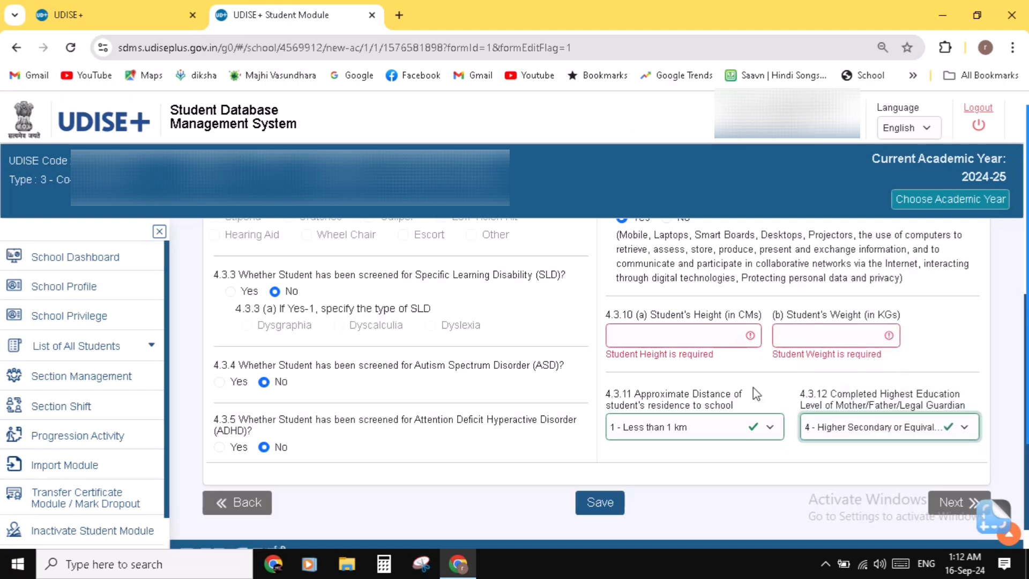
Step: Enter the student's height as 76 cm and weight as 17 kg, then save the facility data and continue to the Profile Preview
{"action": "left_click", "coordinate": [690, 338]}
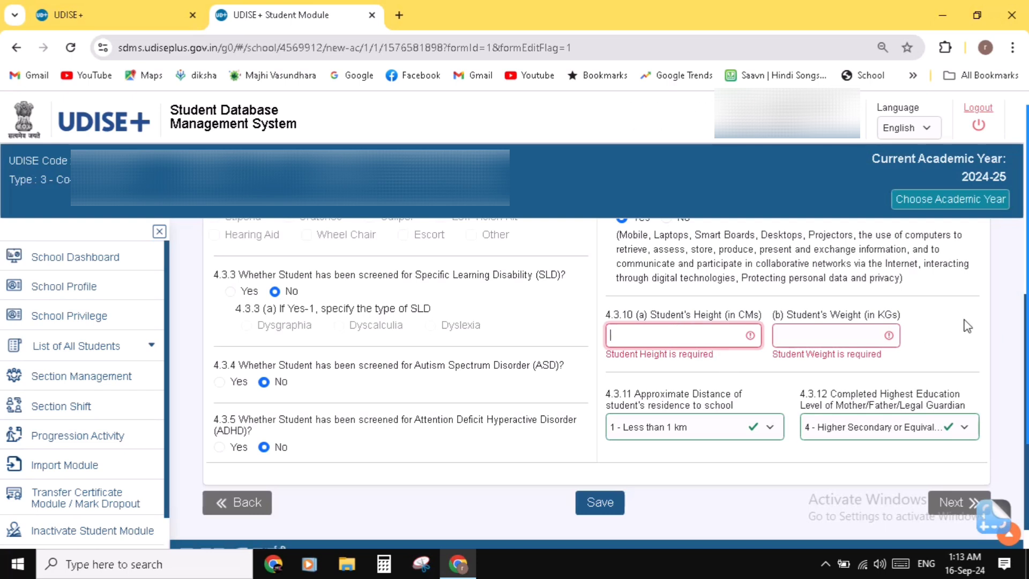
{"action": "left_click", "coordinate": [1005, 200]}
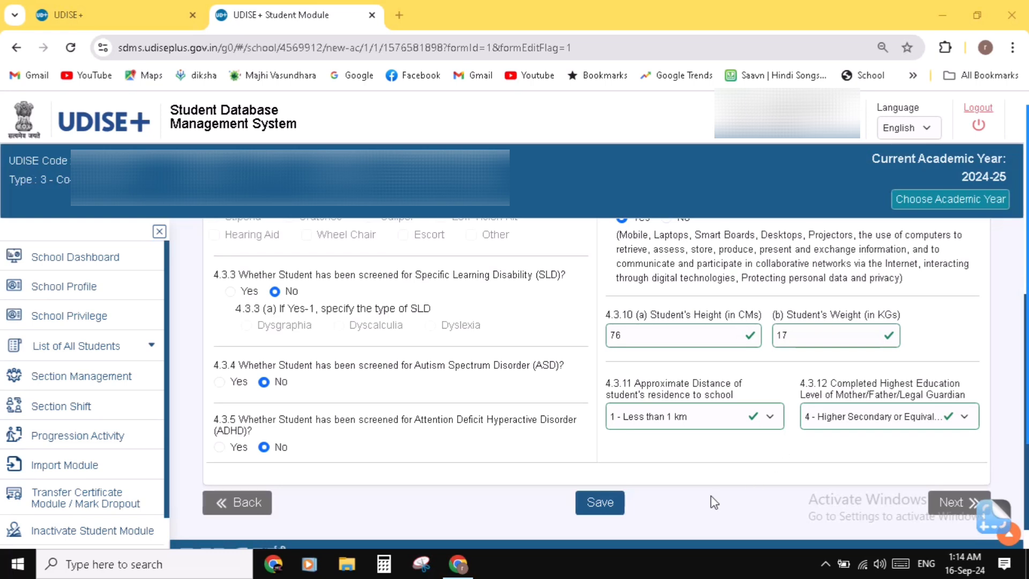
{"action": "left_click", "coordinate": [603, 500]}
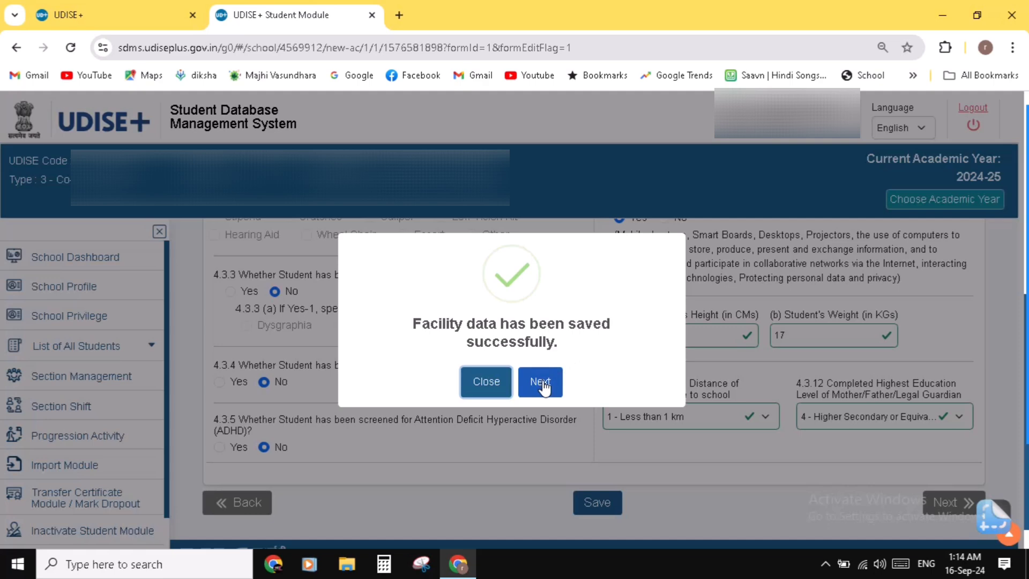
{"action": "left_click", "coordinate": [541, 382]}
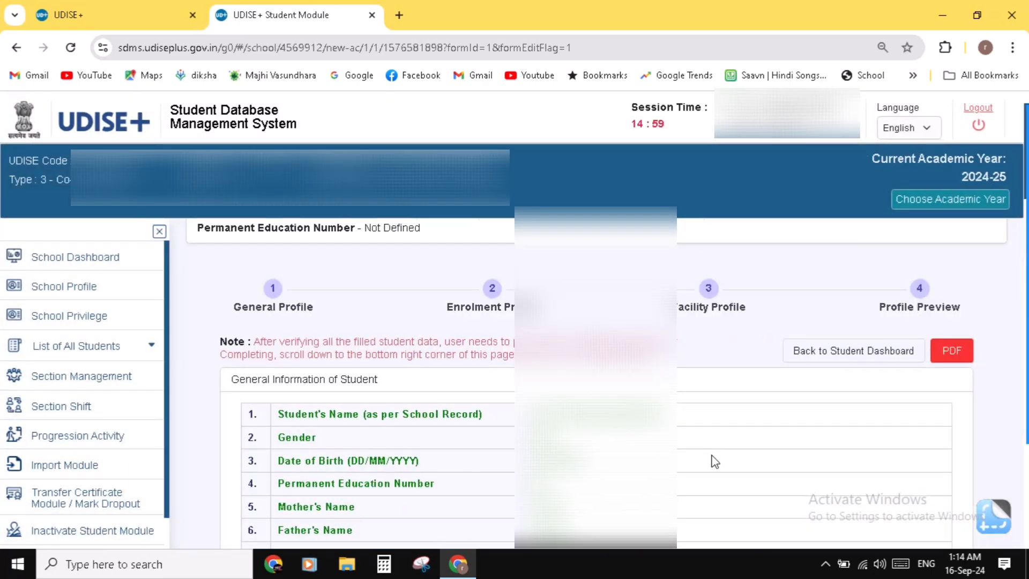
Step: Review the profile preview, confirm completion of the student's data and return to the School Dashboard
{"action": "scroll", "coordinate": [715, 462], "scroll_direction": "down", "scroll_amount": 12}
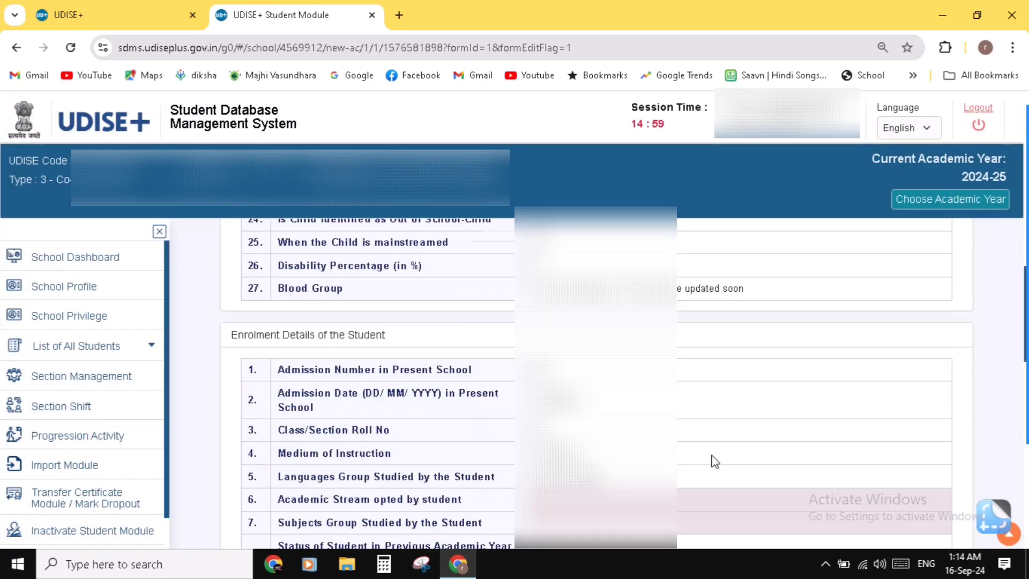
{"action": "scroll", "coordinate": [714, 461], "scroll_direction": "down", "scroll_amount": 15}
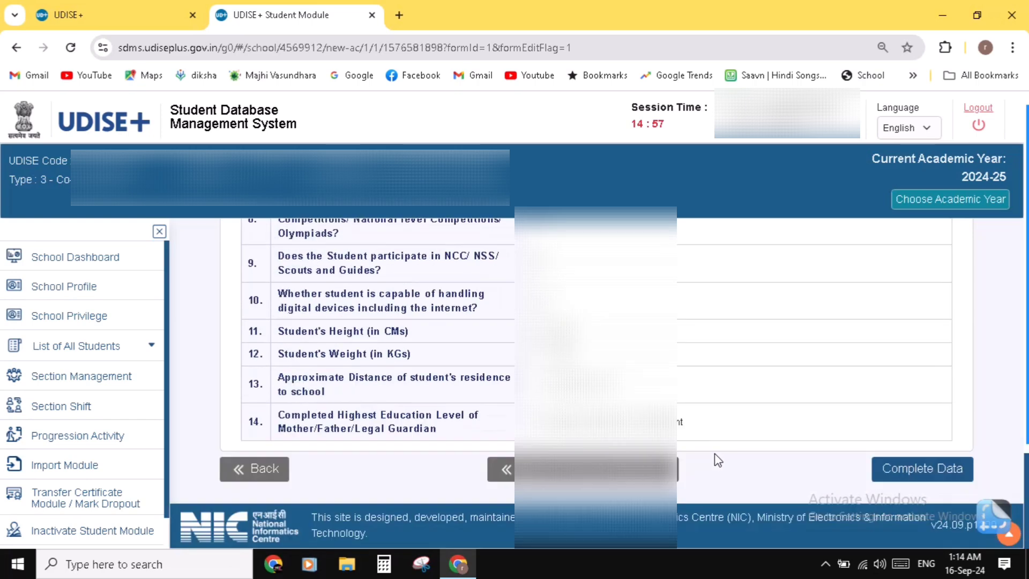
{"action": "left_click", "coordinate": [913, 471]}
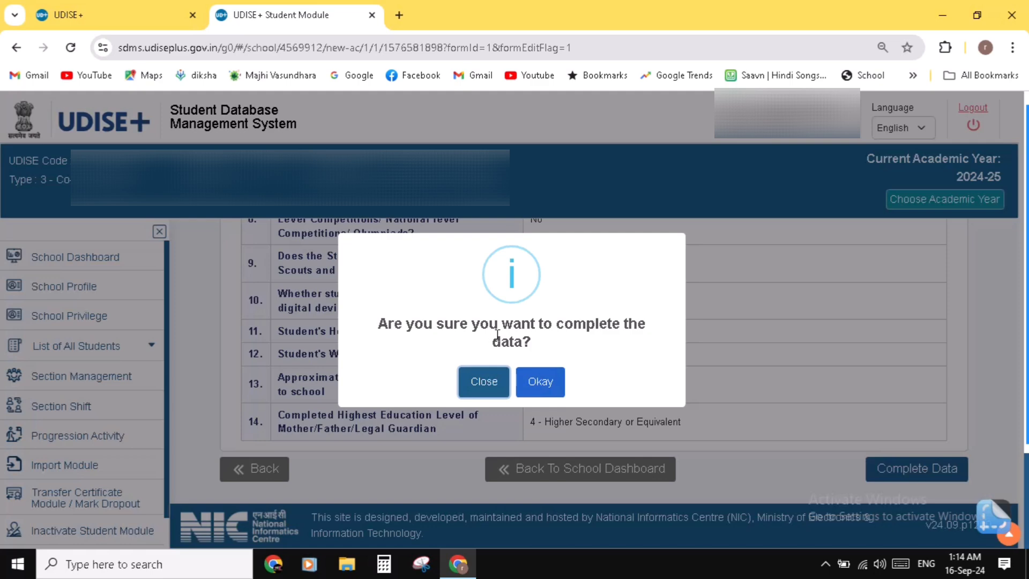
{"action": "left_click", "coordinate": [536, 383]}
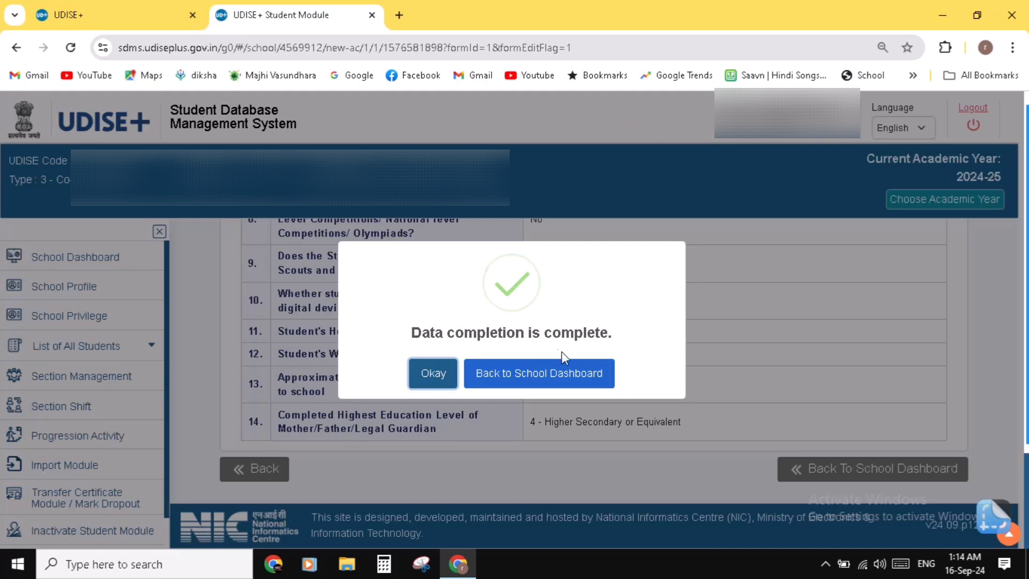
{"action": "left_click", "coordinate": [549, 373]}
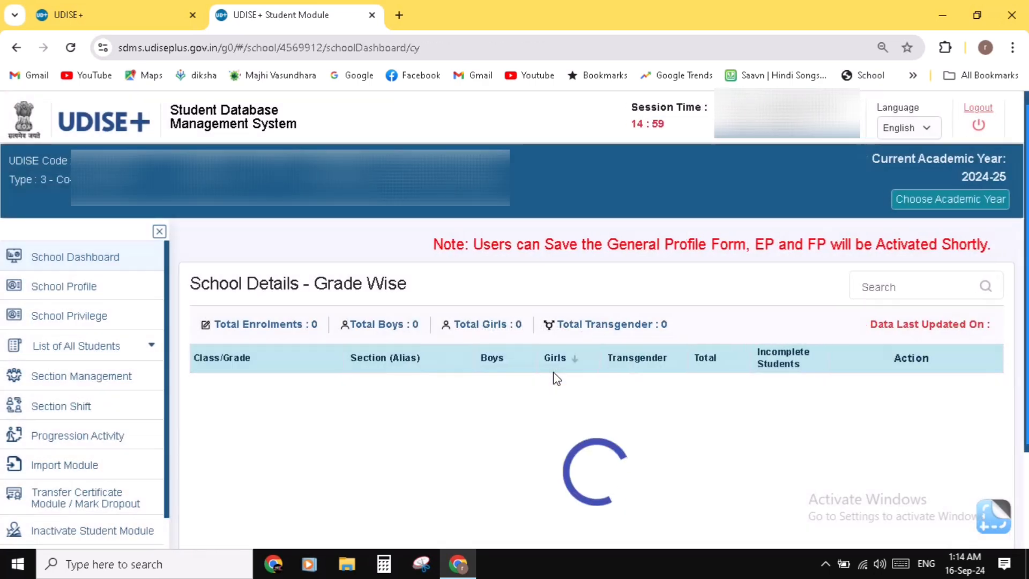
Step: Check the entry and form status of the Class I and Class II students, returning to the School Dashboard after each
{"action": "scroll", "coordinate": [725, 429], "scroll_direction": "down", "scroll_amount": 1}
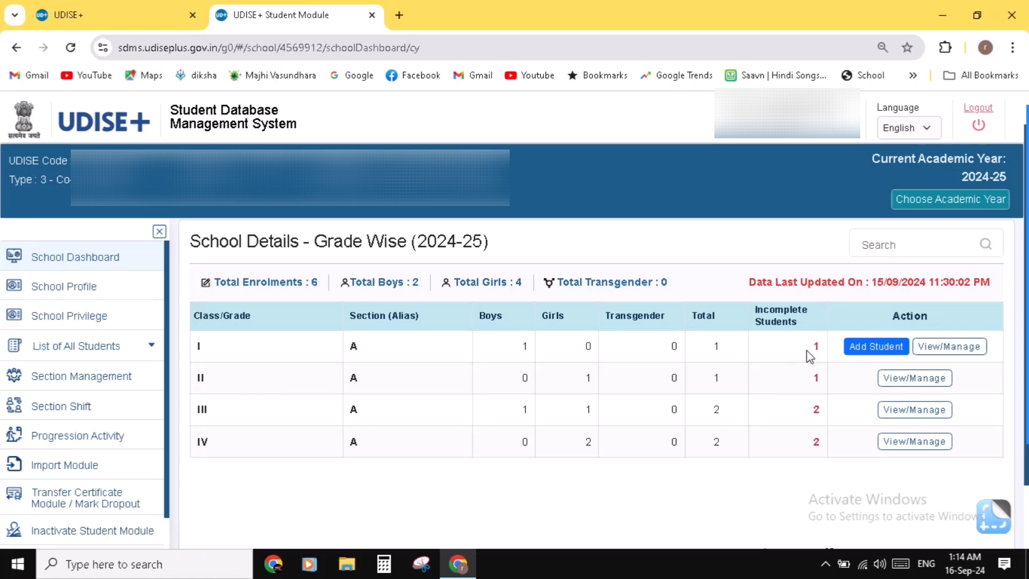
{"action": "left_click", "coordinate": [944, 348]}
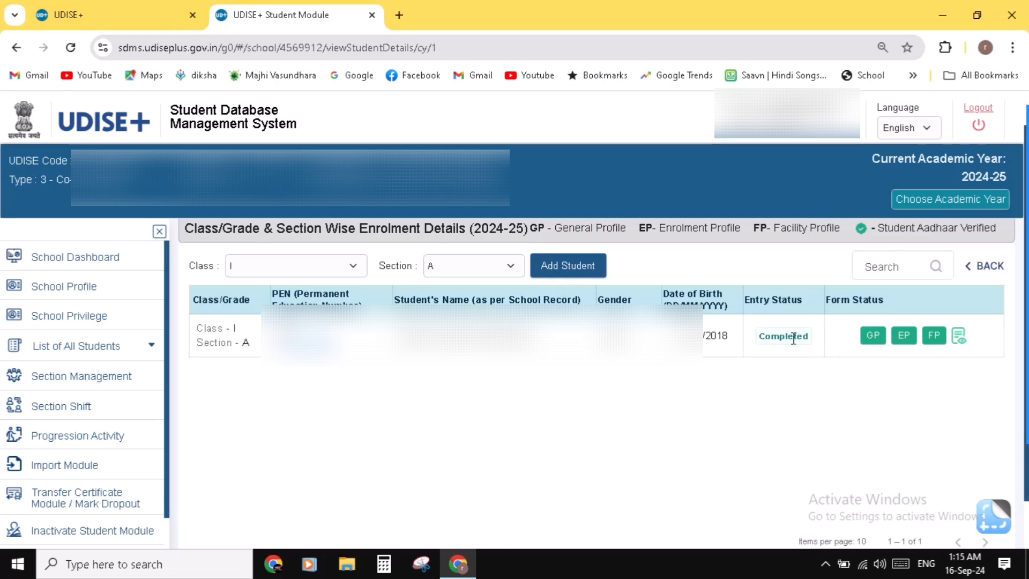
{"action": "left_click", "coordinate": [984, 268]}
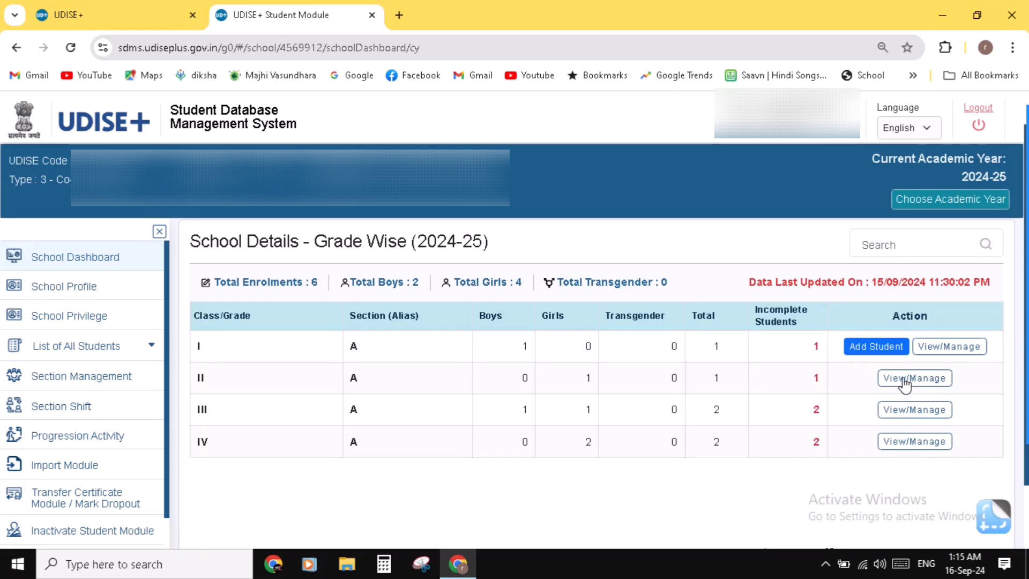
{"action": "left_click", "coordinate": [904, 380]}
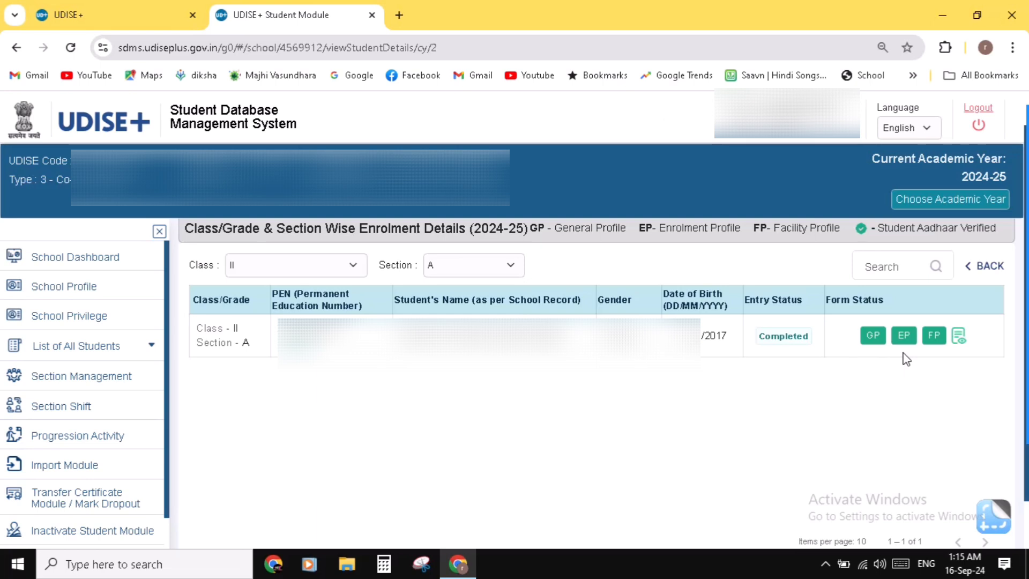
{"action": "left_click", "coordinate": [982, 268]}
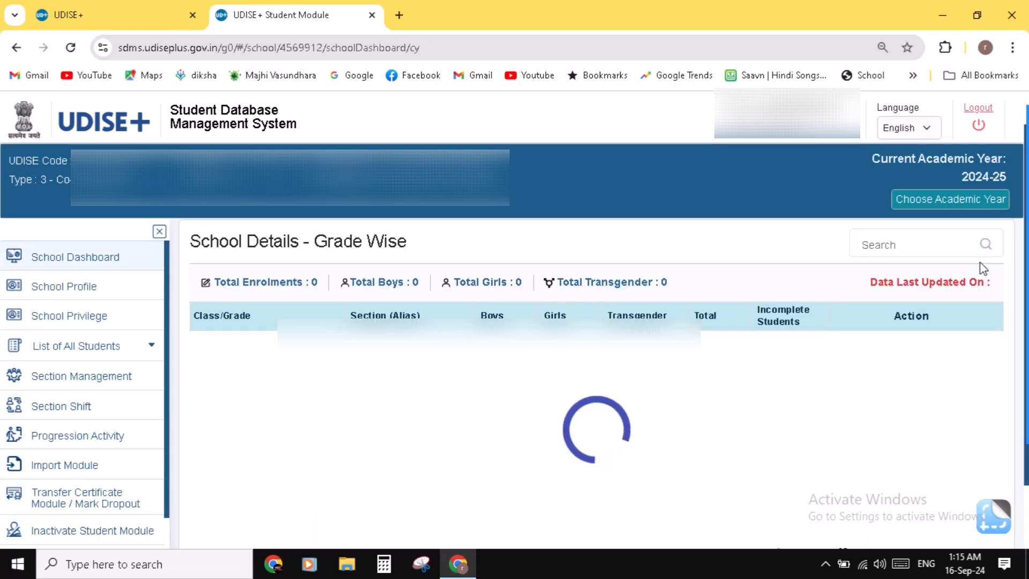